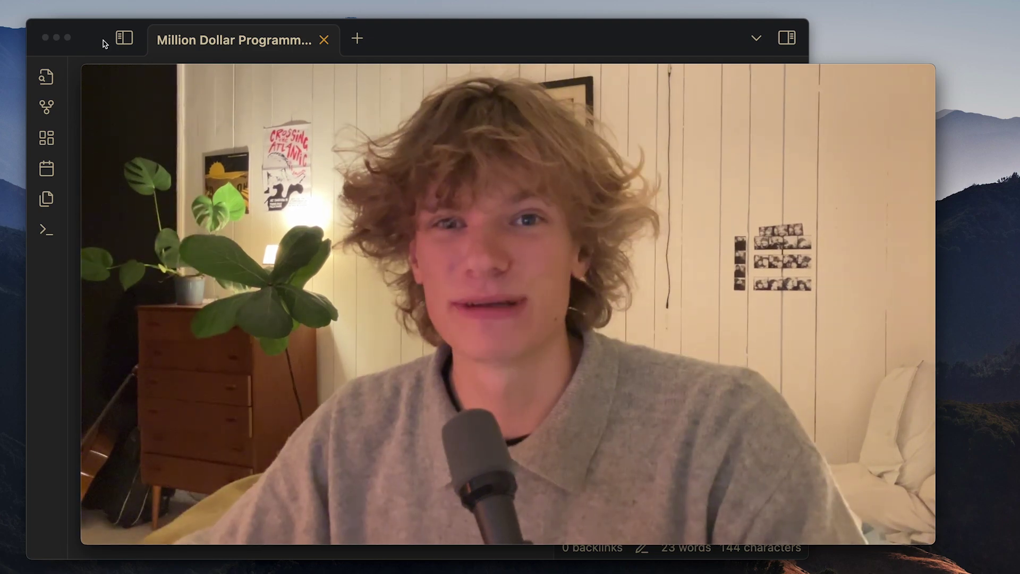
- Add an indented 'Apple Care' sub-bullet directly under the Phoneflipper idea
mouse_move(87, 69)
mouse_down()
mouse_move(246, 171)
mouse_move(491, 269)
mouse_up()
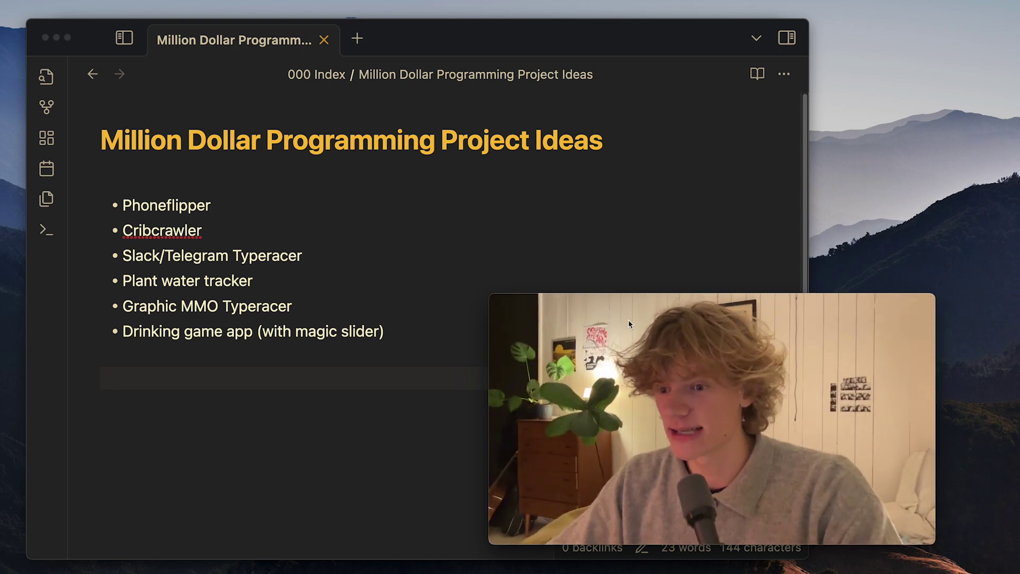
drag(635, 321, 624, 319)
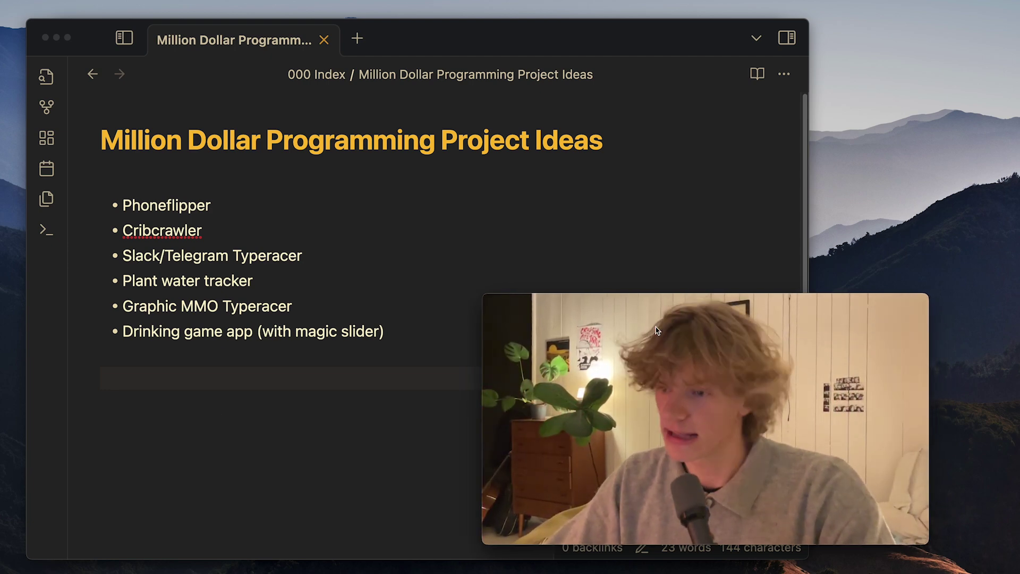
click(309, 205)
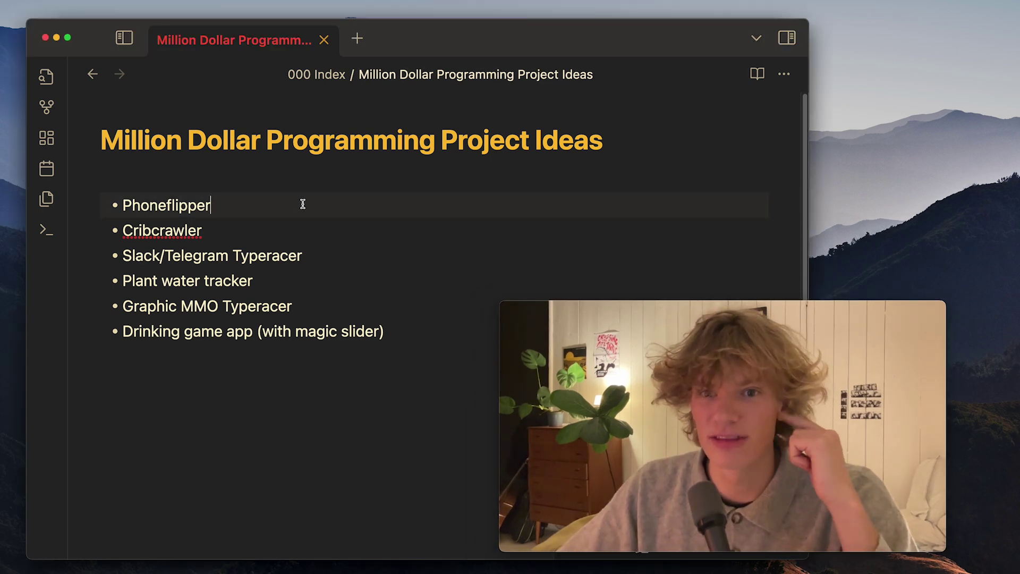
triple_click(302, 204)
click(281, 209)
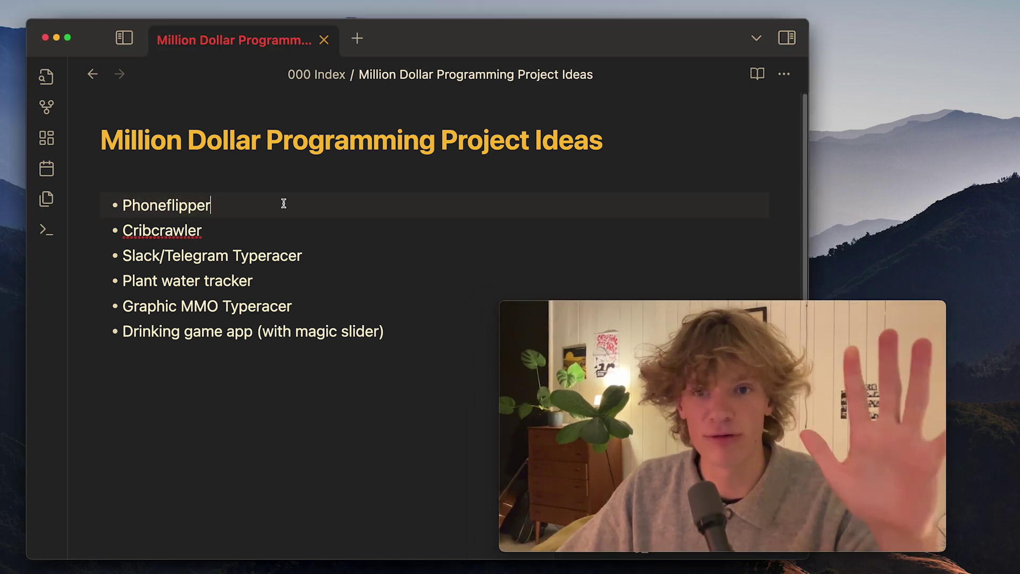
triple_click(283, 203)
click(288, 198)
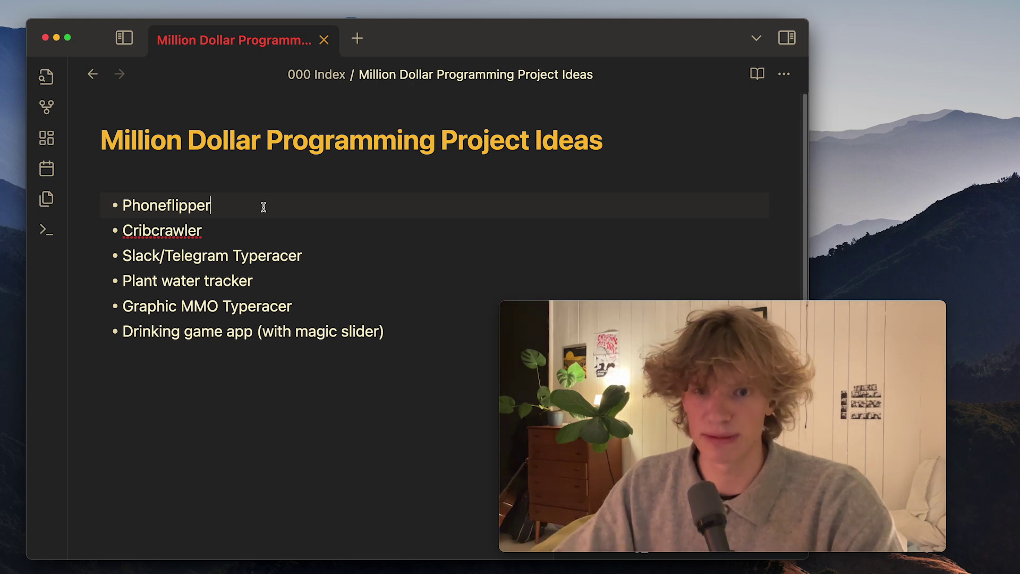
key(Return)
key(Tab)
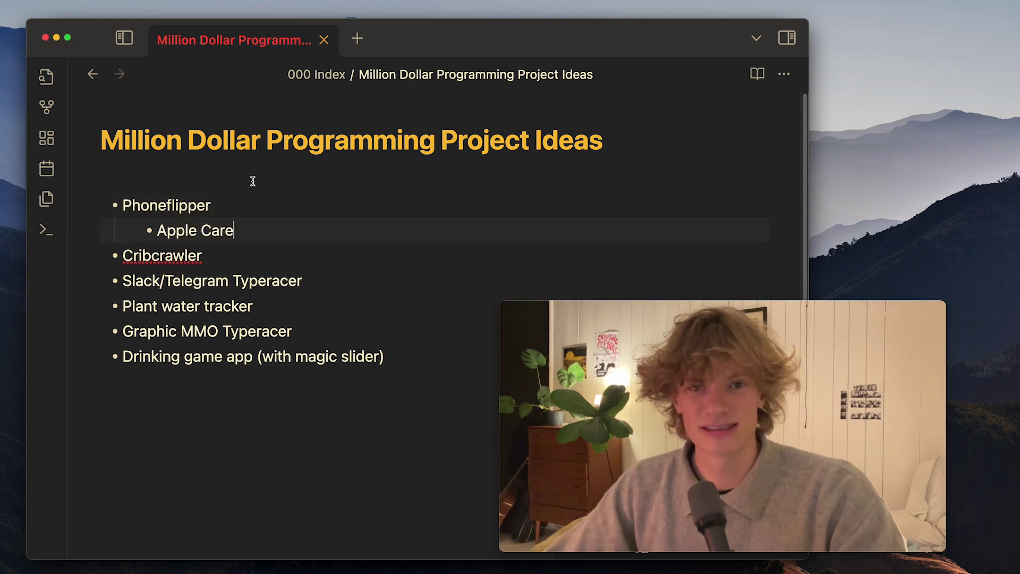
key(super+Tab)
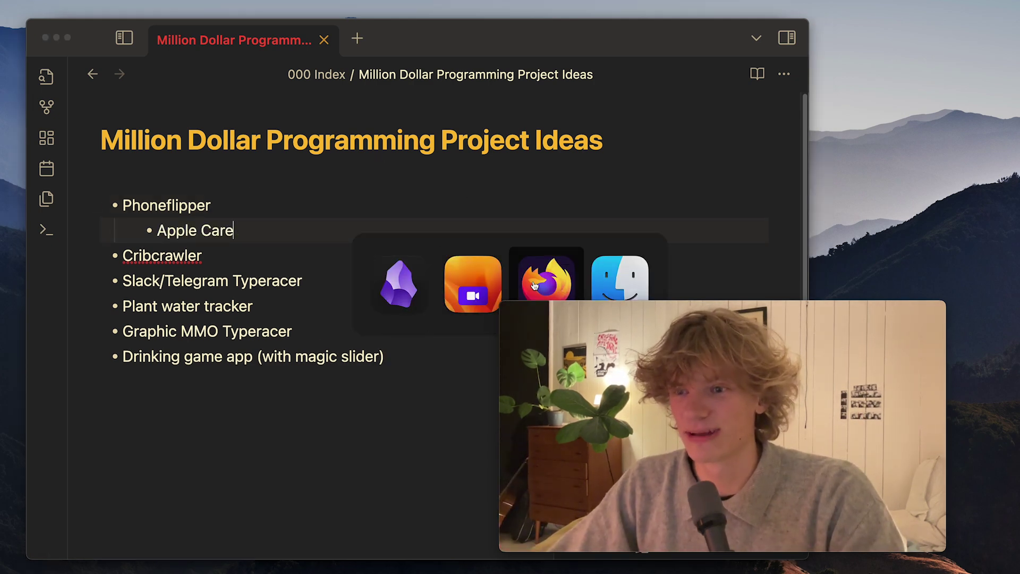
- Search 'phoneflipper android' in a new Firefox tab and view its Google Play listing
click(535, 285)
key(super+t)
text(p)
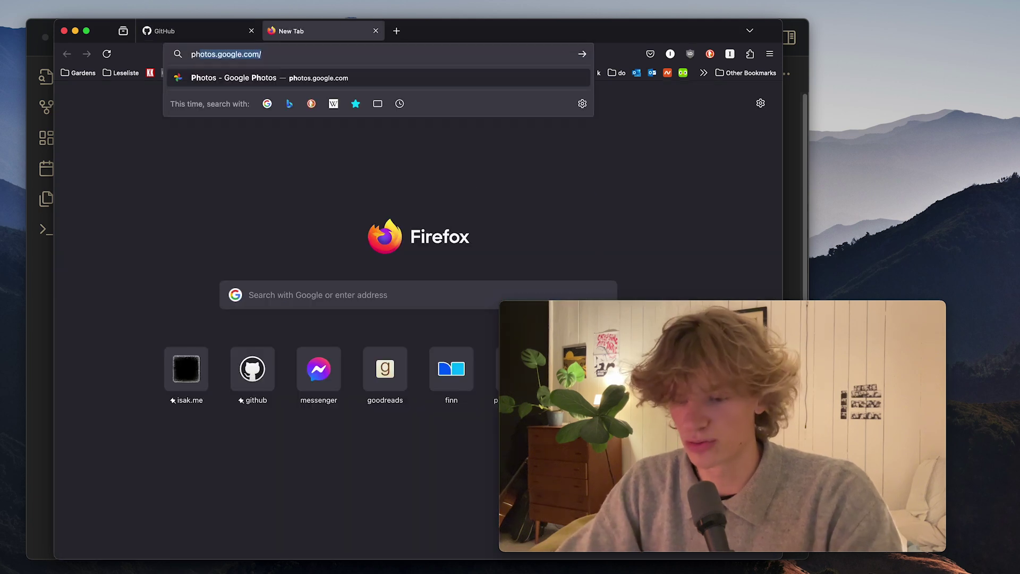
text(honeflippe)
text(r+android)
key(Return)
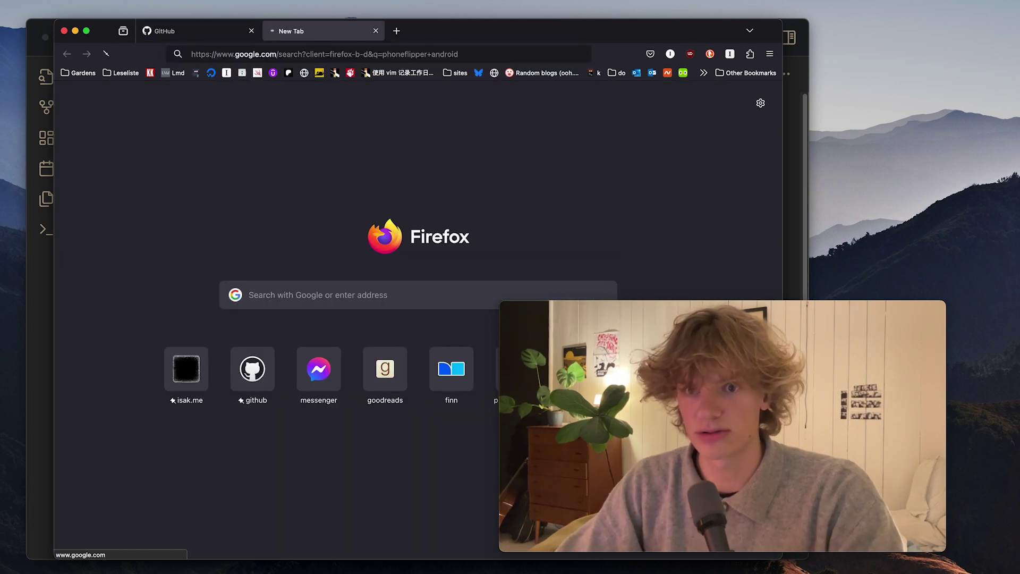
click(292, 200)
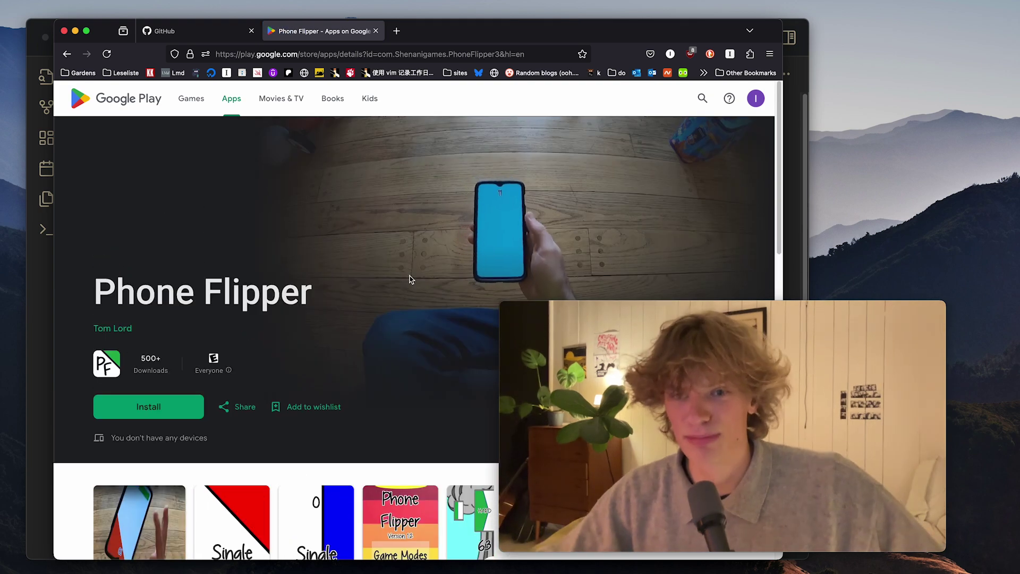
drag(410, 278, 416, 441)
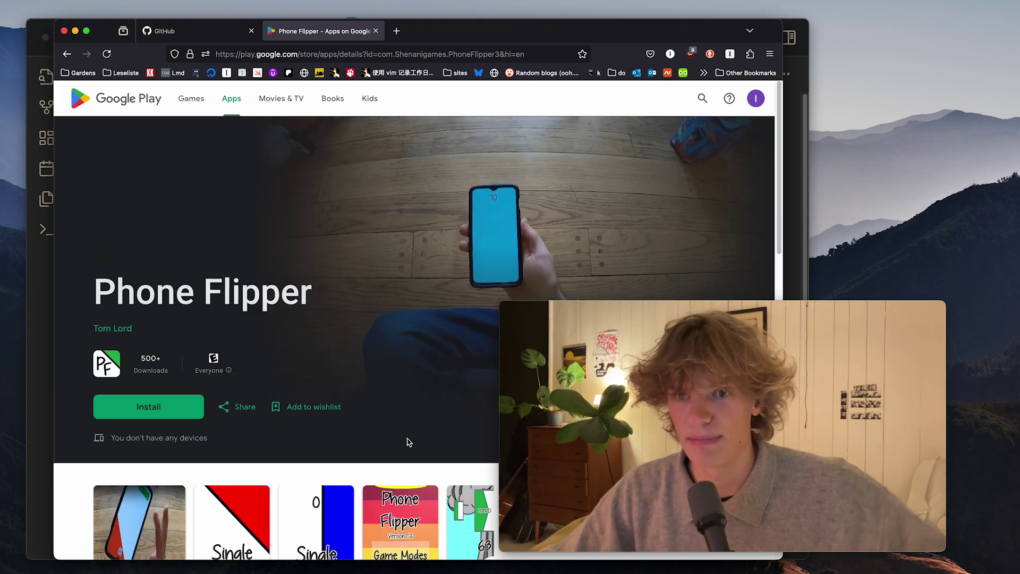
click(341, 224)
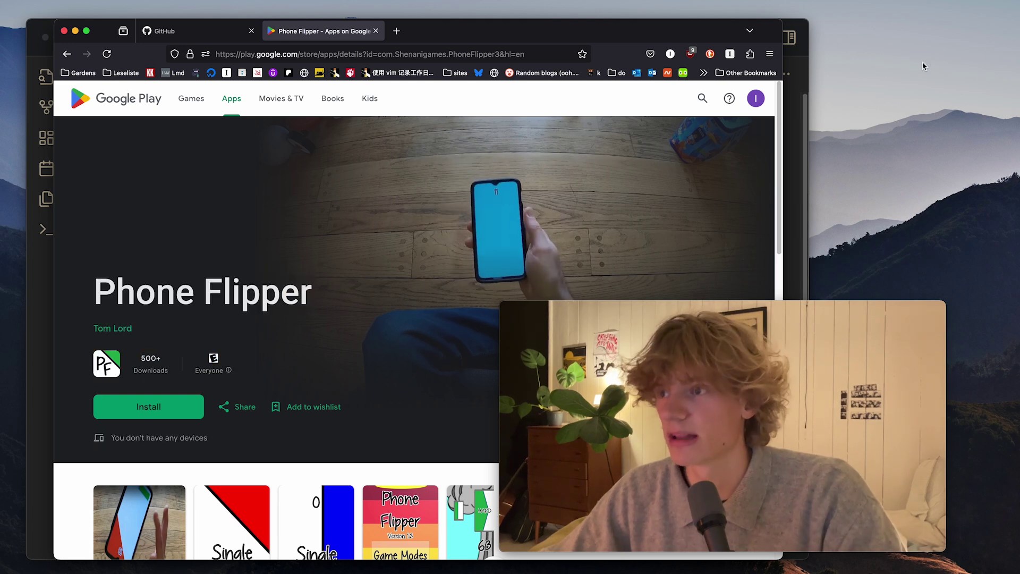
key(super+Tab)
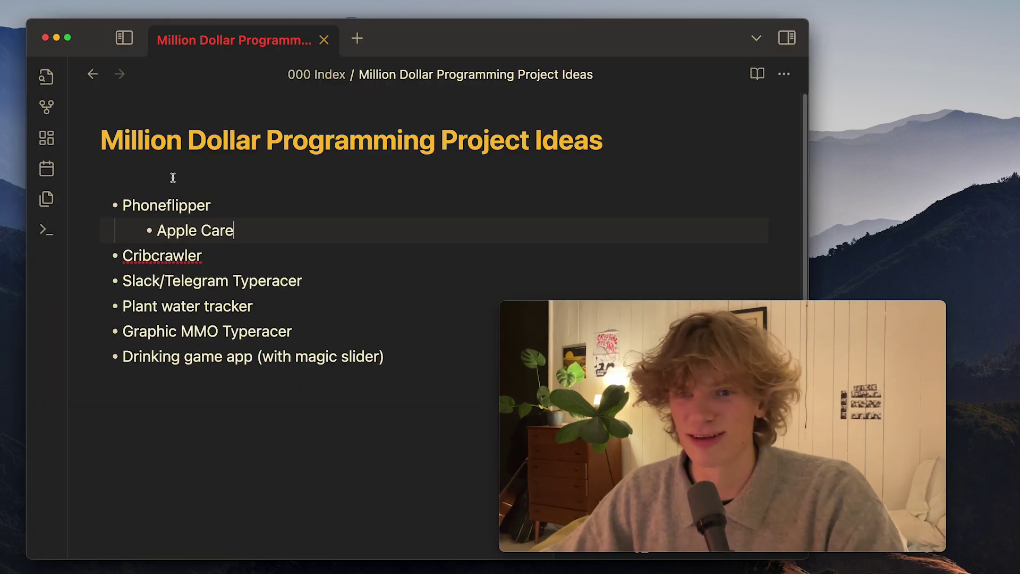
click(341, 403)
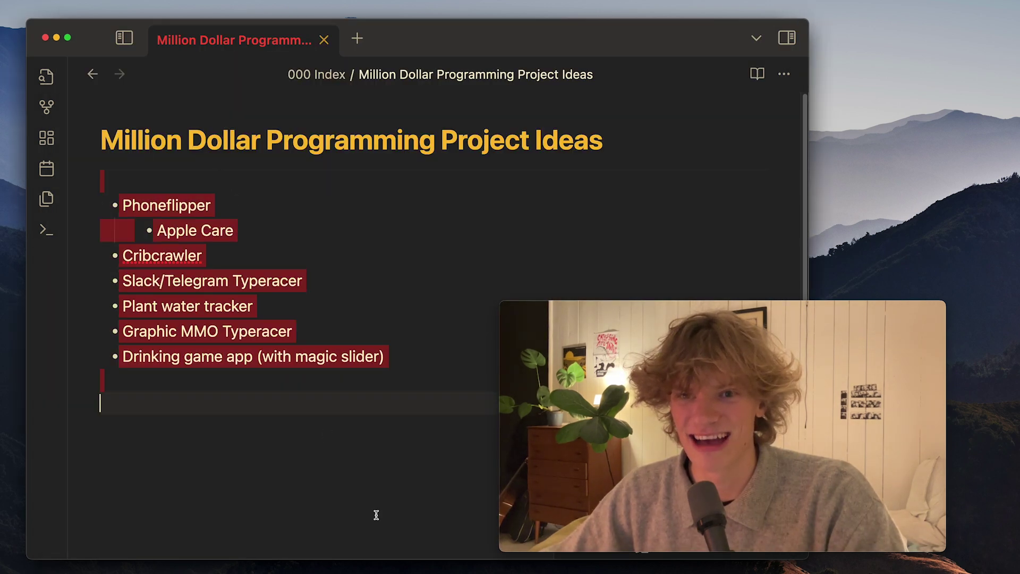
key(BackSpace)
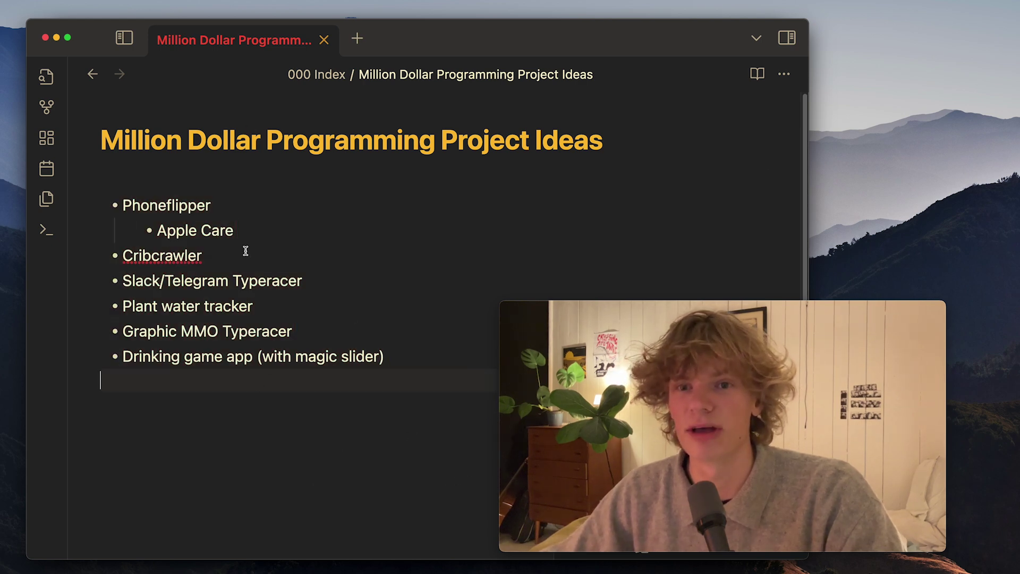
click(264, 227)
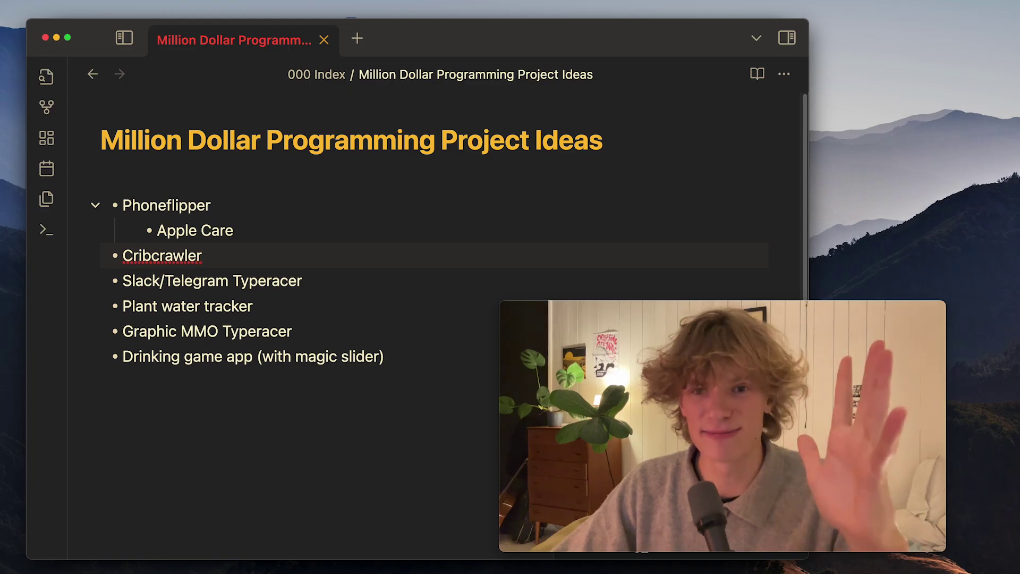
- Add Pregame, Party and Nachspiel as indented sub-bullets under Cribcrawler
key(Down)
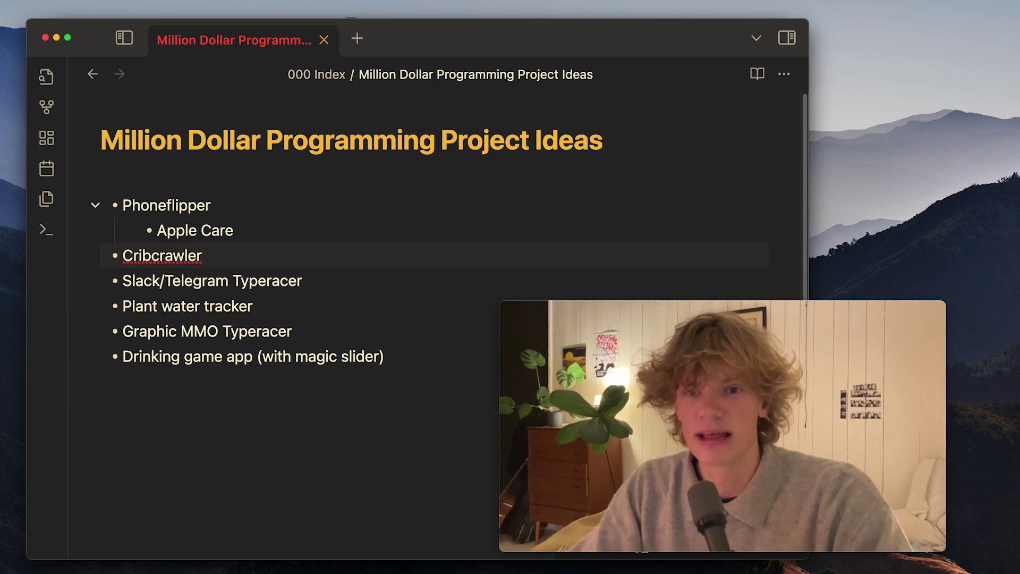
key(Return)
key(Tab)
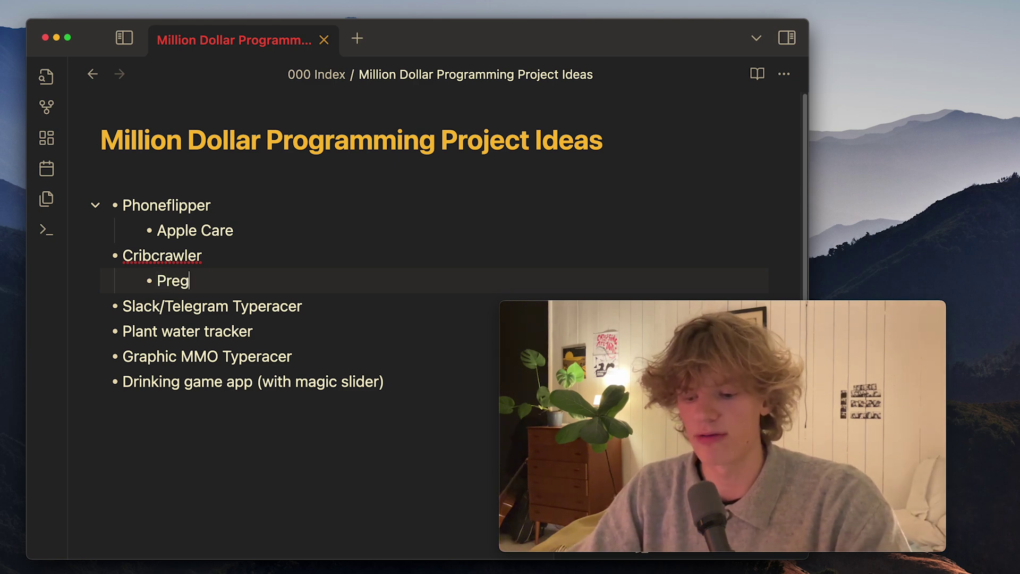
text(ame)
key(Return)
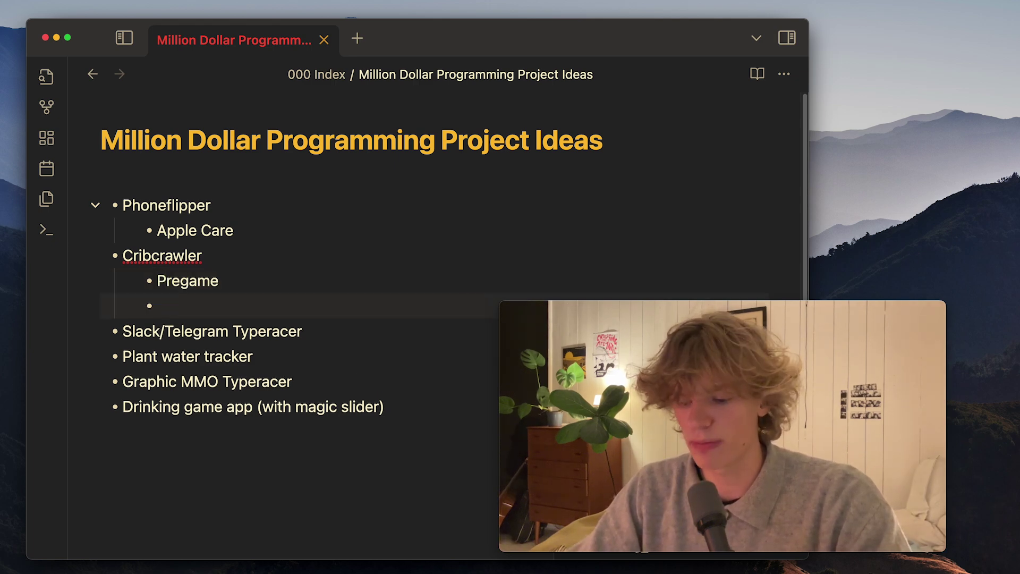
text(Party)
key(Return)
text(Nachspiel)
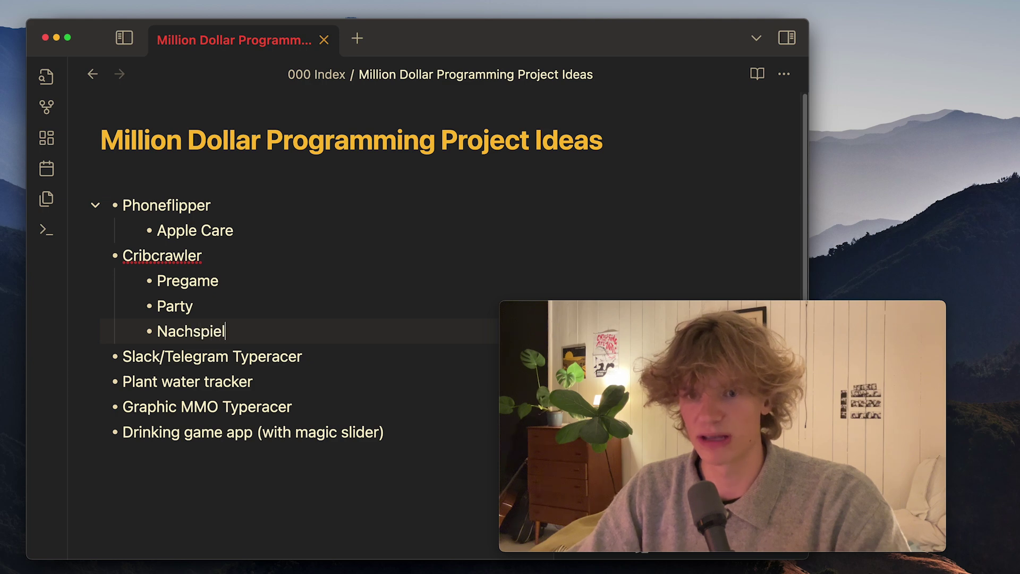
key(Return)
key(shift+Tab)
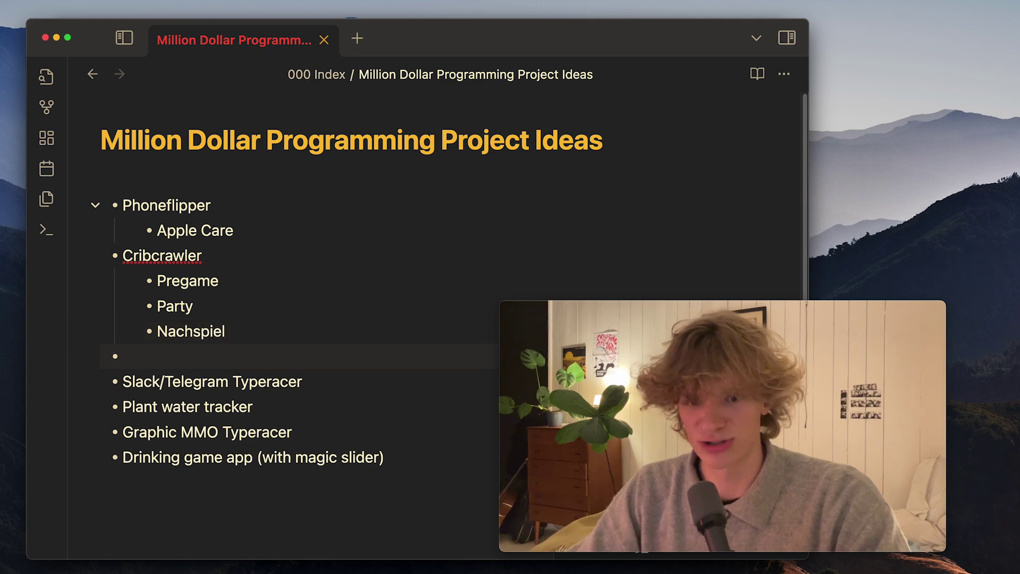
key(BackSpace)
key(BackSpace)
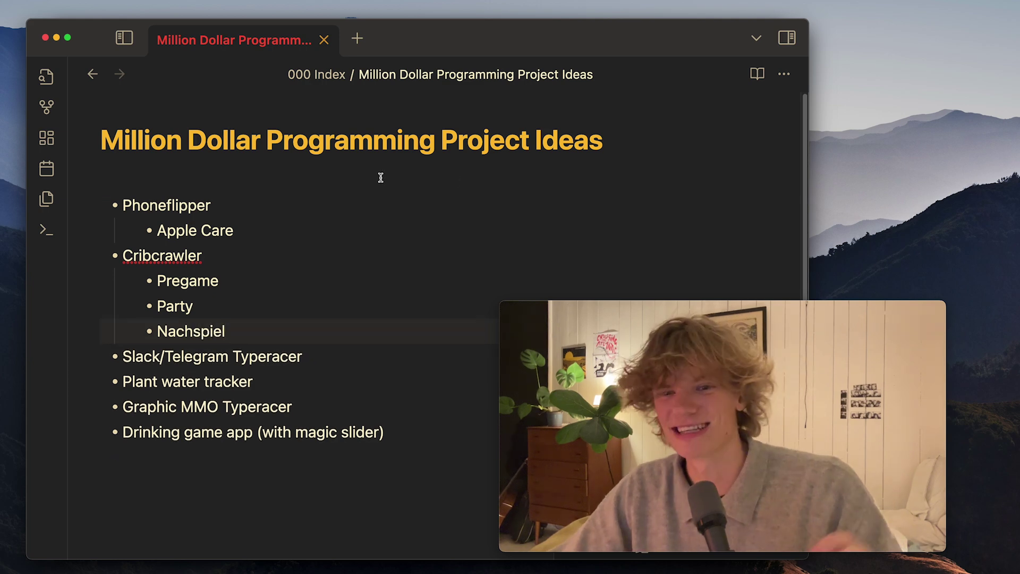
- Select the Cribcrawler sub-bullets, then place the caret after Slack/Telegram Typeracer
drag(241, 311, 108, 260)
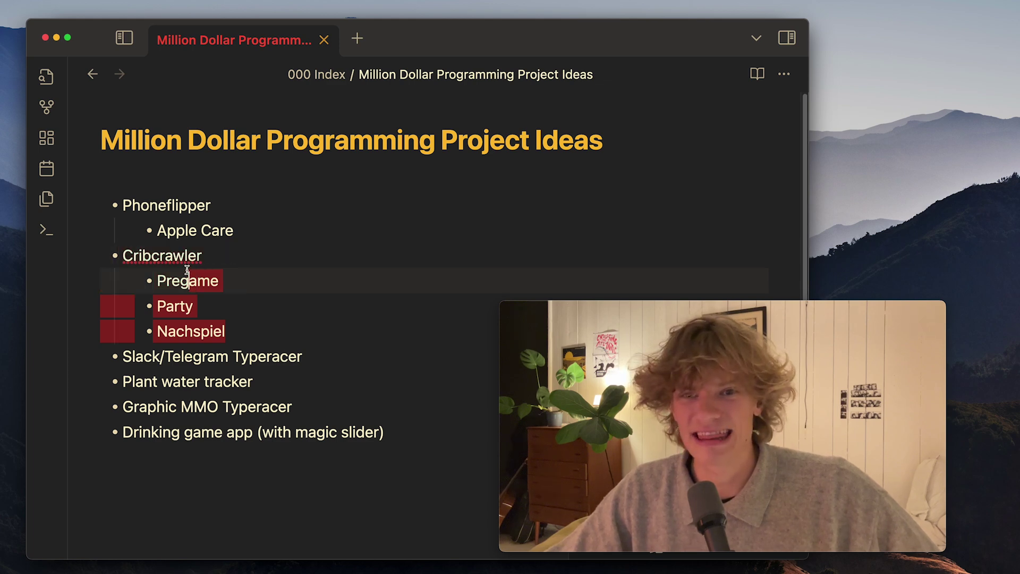
mouse_move(83, 258)
mouse_down()
mouse_move(90, 289)
mouse_move(70, 232)
mouse_move(69, 265)
mouse_up()
mouse_move(278, 310)
mouse_down()
mouse_move(148, 276)
mouse_move(246, 305)
mouse_move(303, 360)
mouse_move(74, 257)
mouse_up()
click(264, 305)
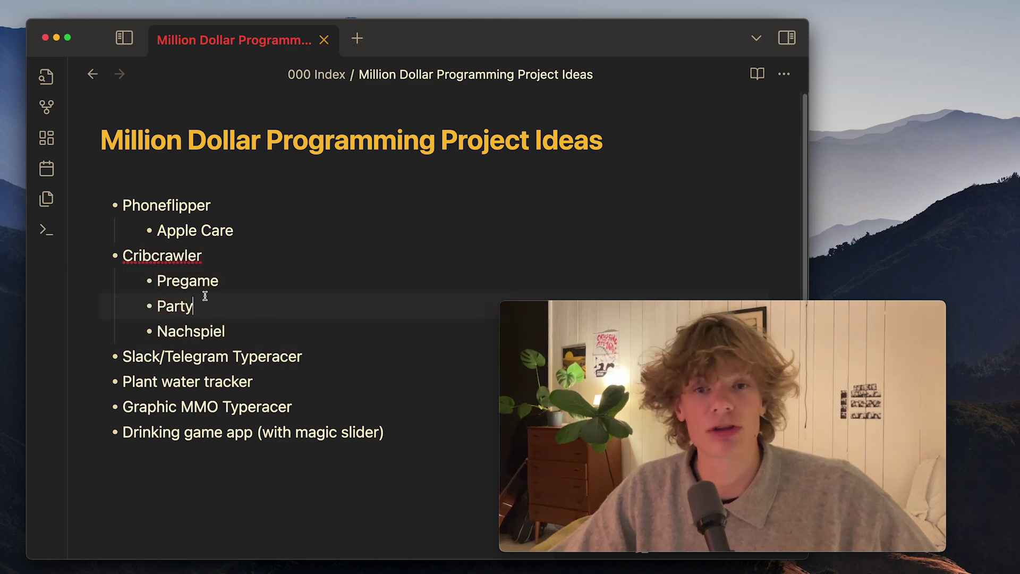
drag(230, 331, 48, 282)
click(252, 288)
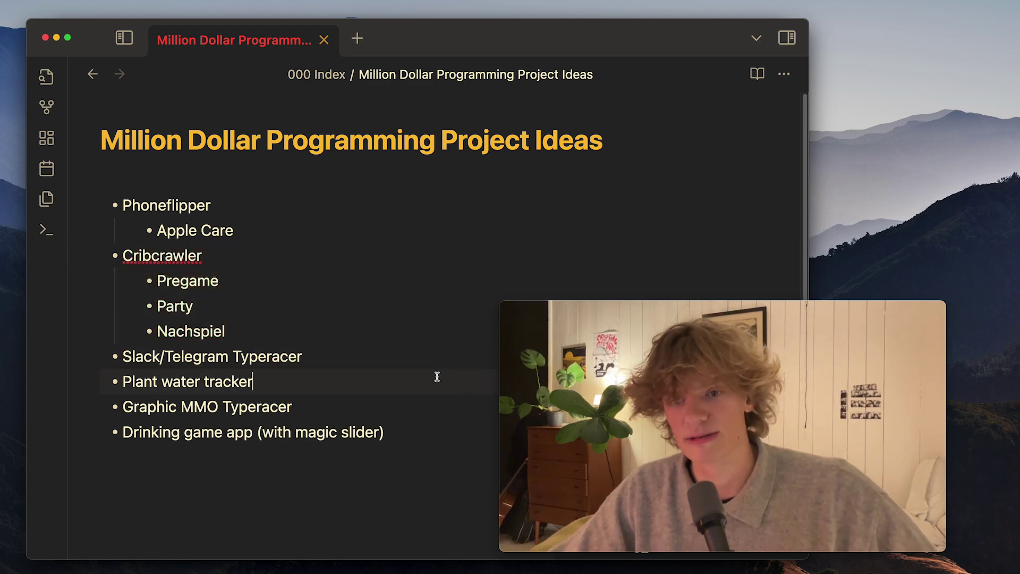
click(412, 355)
- Start a new bullet after Slack/Telegram Typeracer for 'Write previous sent text'
key(Return)
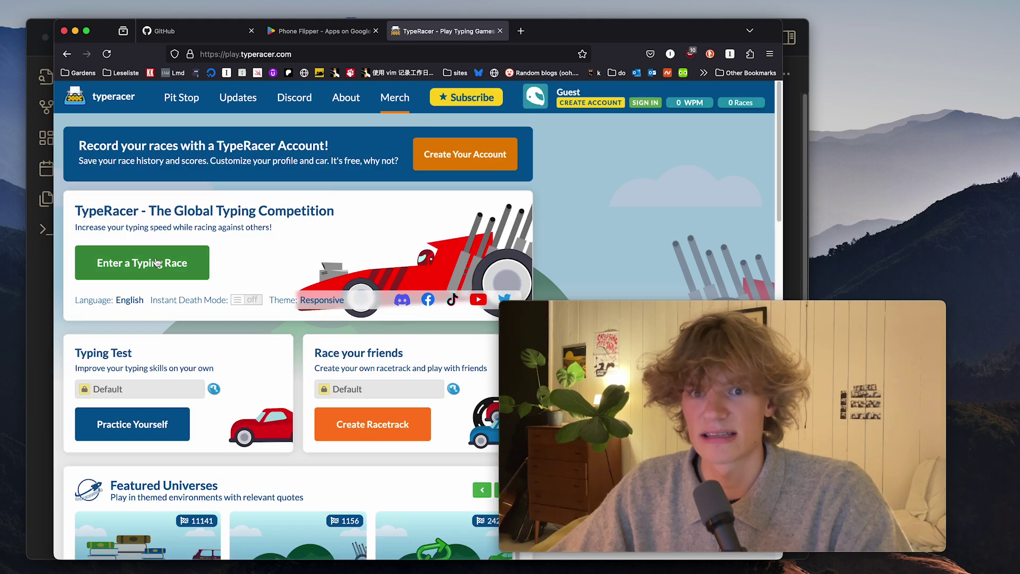
- Enter a new typing race on the TypeRacer homepage
click(164, 277)
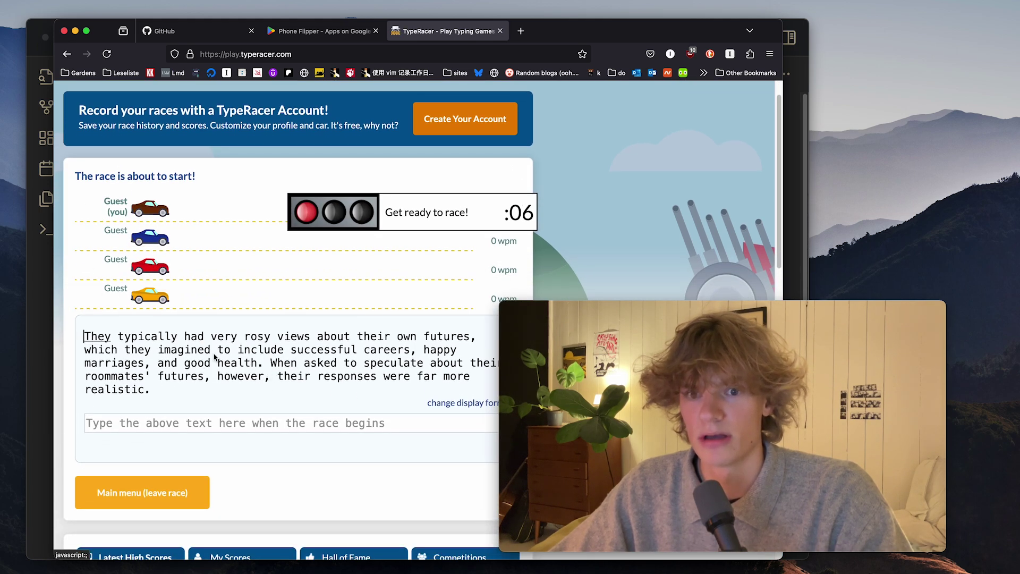
scroll(144, 390, up, 1)
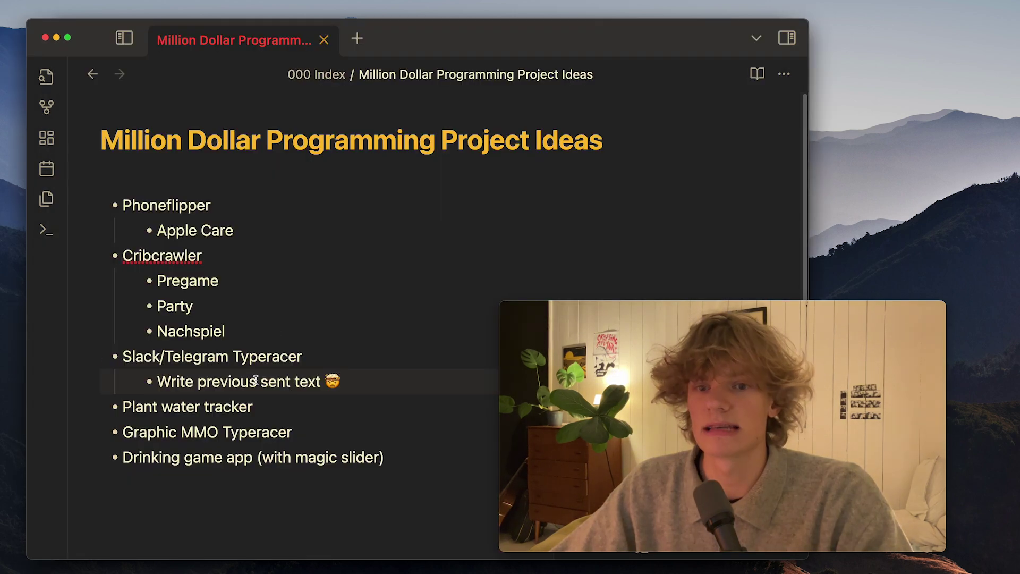
- Review the Typeracer lines, then add an empty indented bullet under Plant water tracker
drag(125, 360, 370, 365)
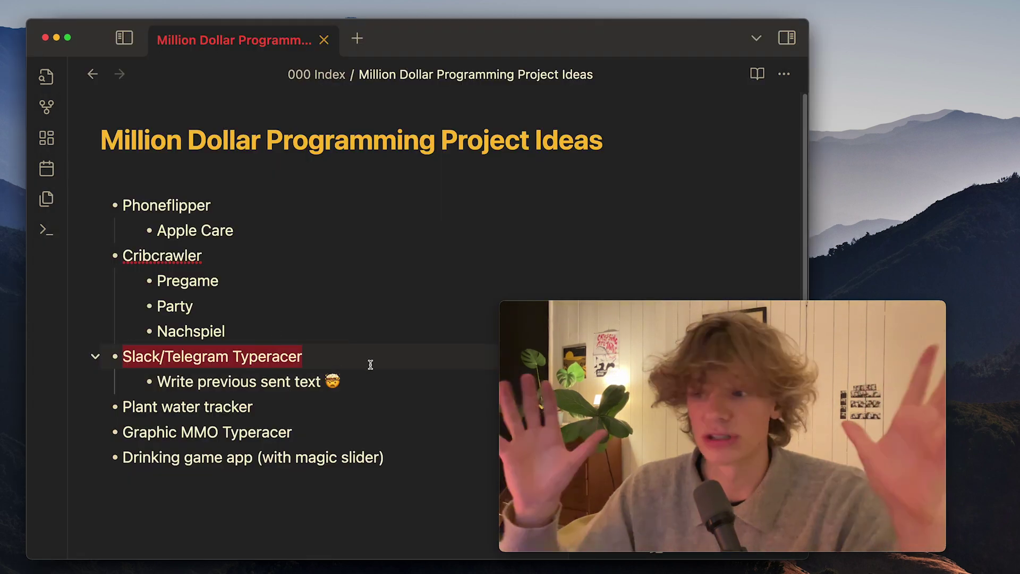
click(384, 378)
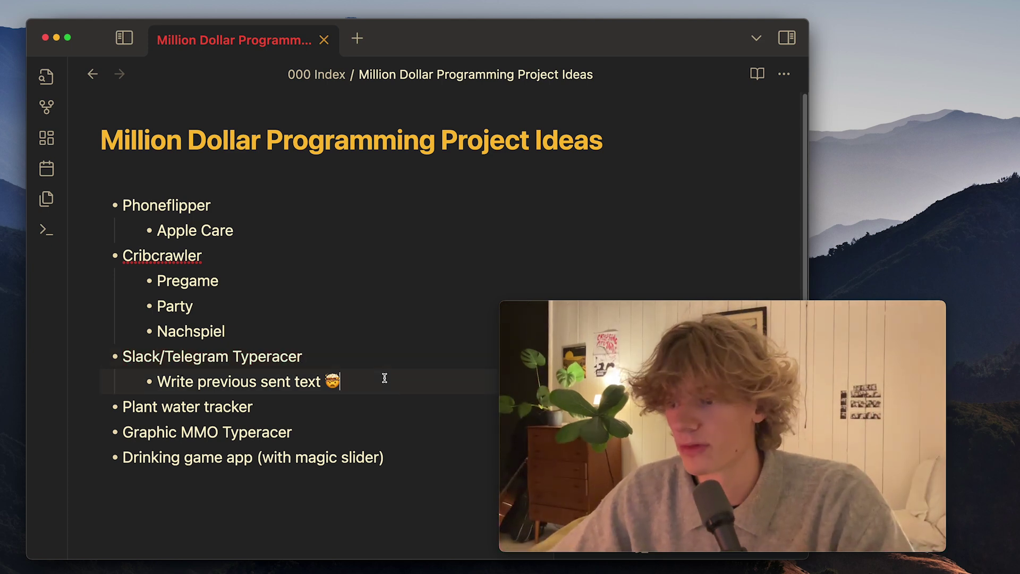
drag(340, 382, 70, 365)
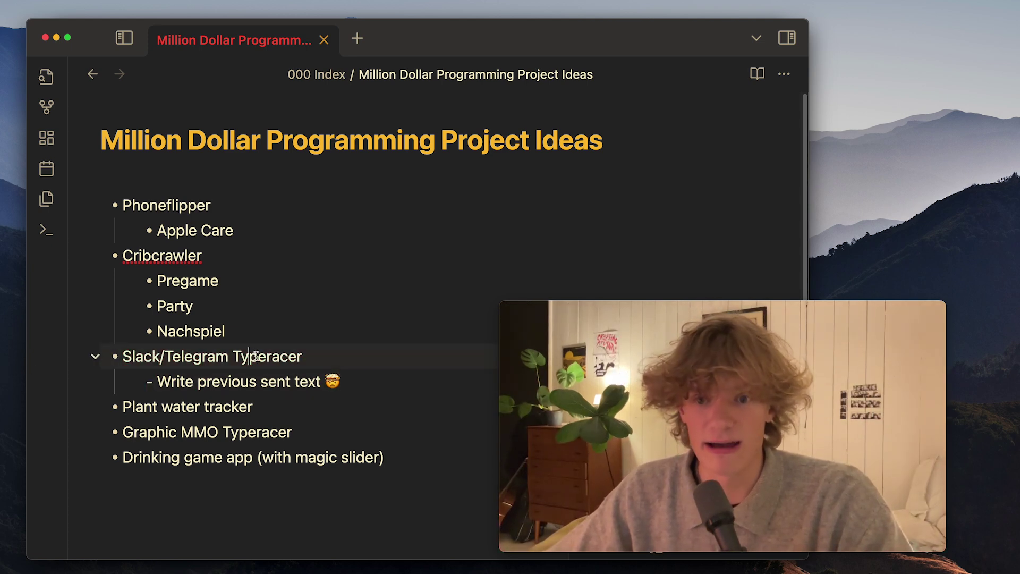
click(337, 359)
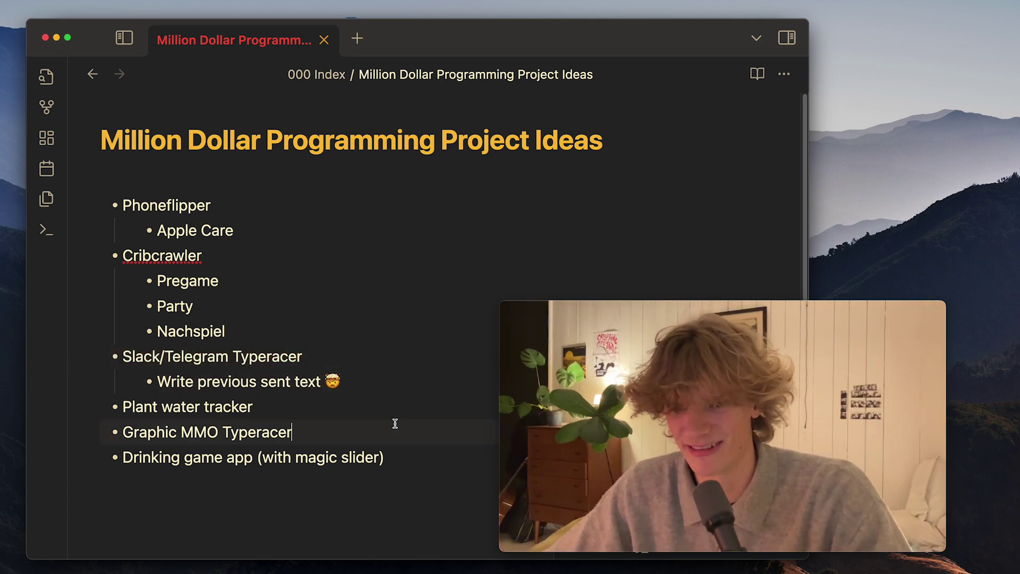
key(Up)
key(Return)
key(Tab)
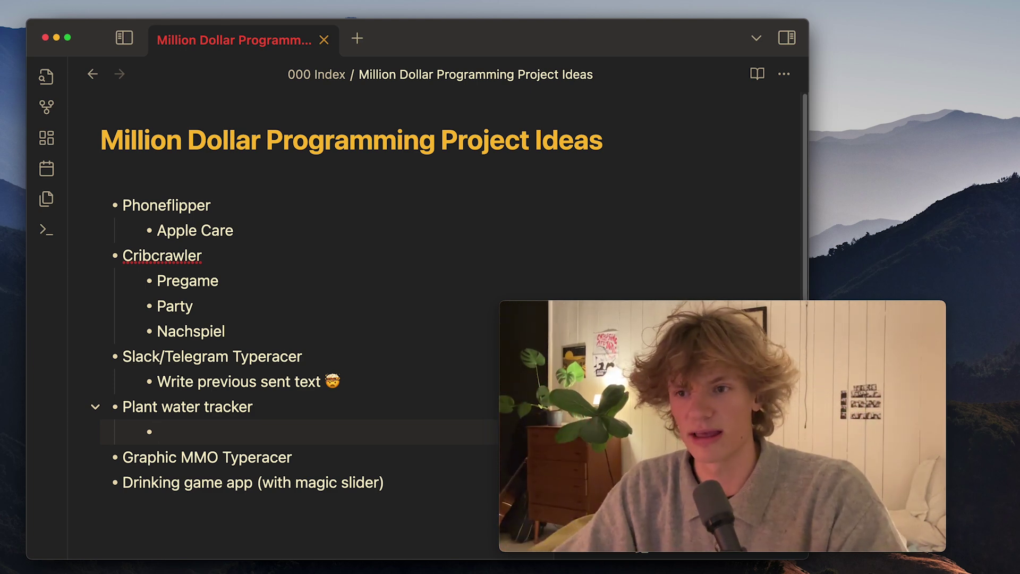
- Open a new Firefox tab to search Google for 'planta app'
key(super+Tab)
key(super+t)
text(planta app)
- Open the getplanta.com result and read its 'Keep your plants alive' watering features
key(Return)
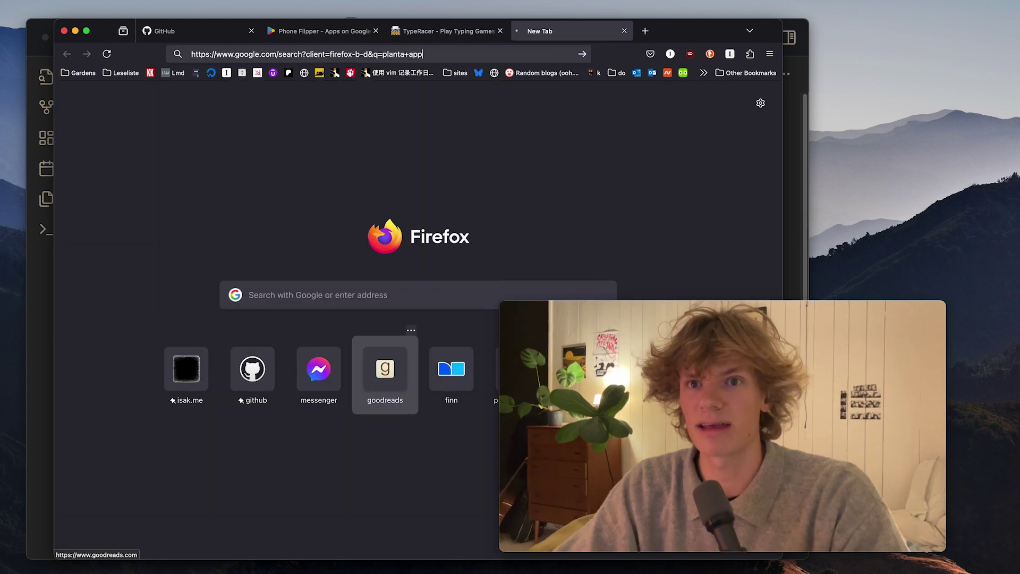
click(245, 203)
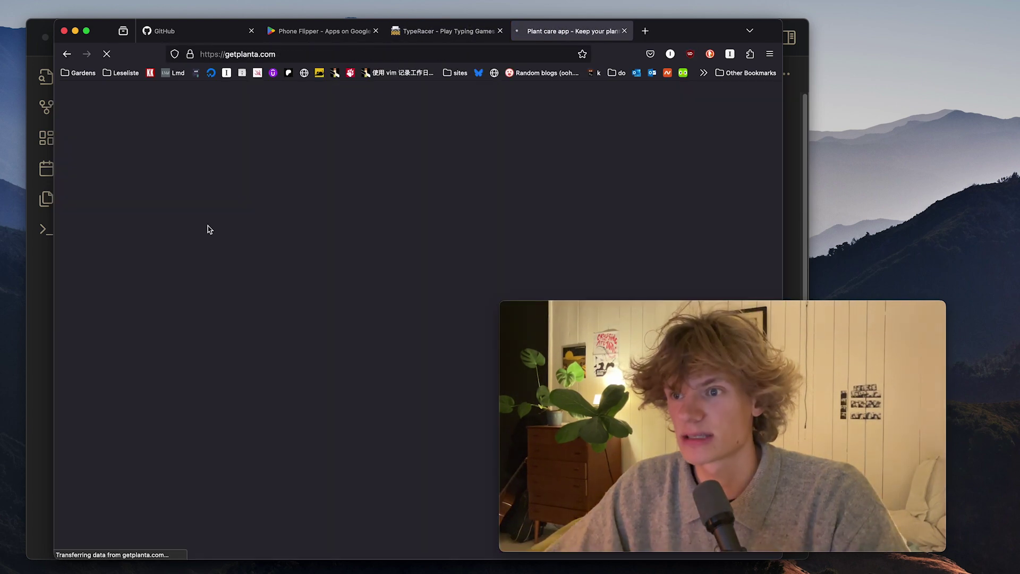
scroll(291, 299, down, 5)
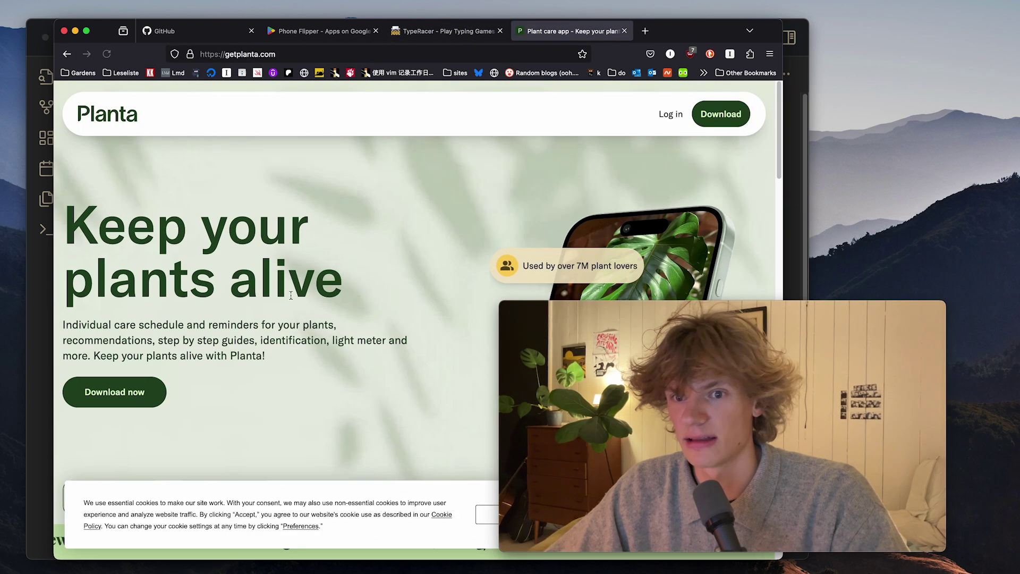
scroll(336, 342, down, 5)
scroll(336, 342, up, 3)
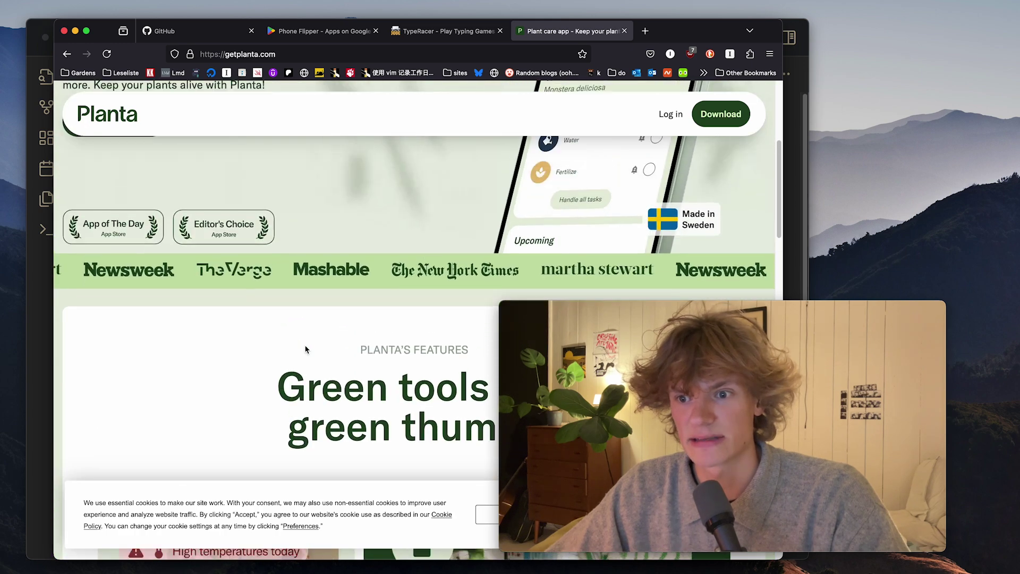
scroll(335, 340, down, 5)
scroll(331, 339, down, 4)
scroll(332, 342, up, 6)
scroll(332, 343, up, 10)
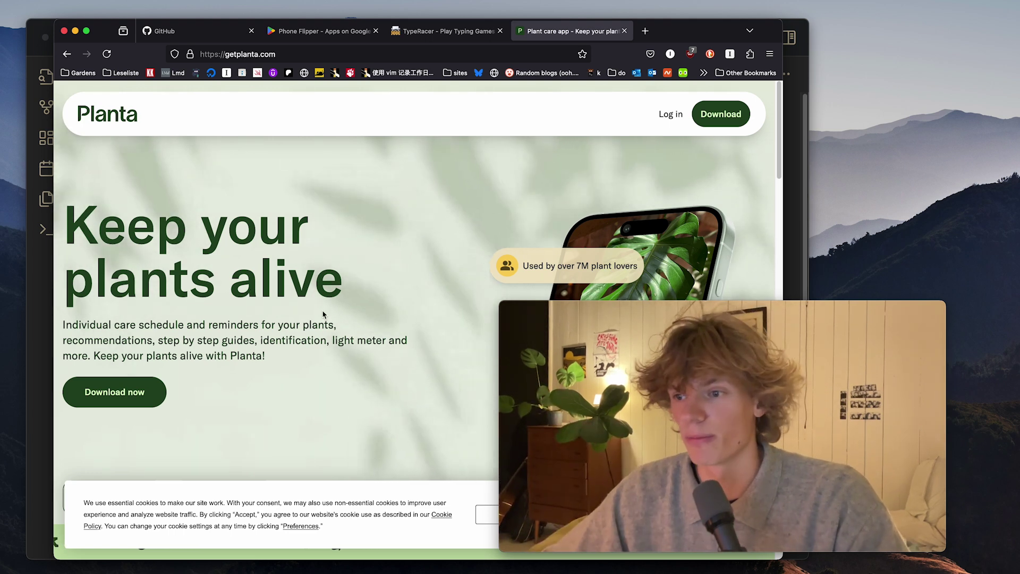
drag(194, 163, 267, 360)
click(278, 173)
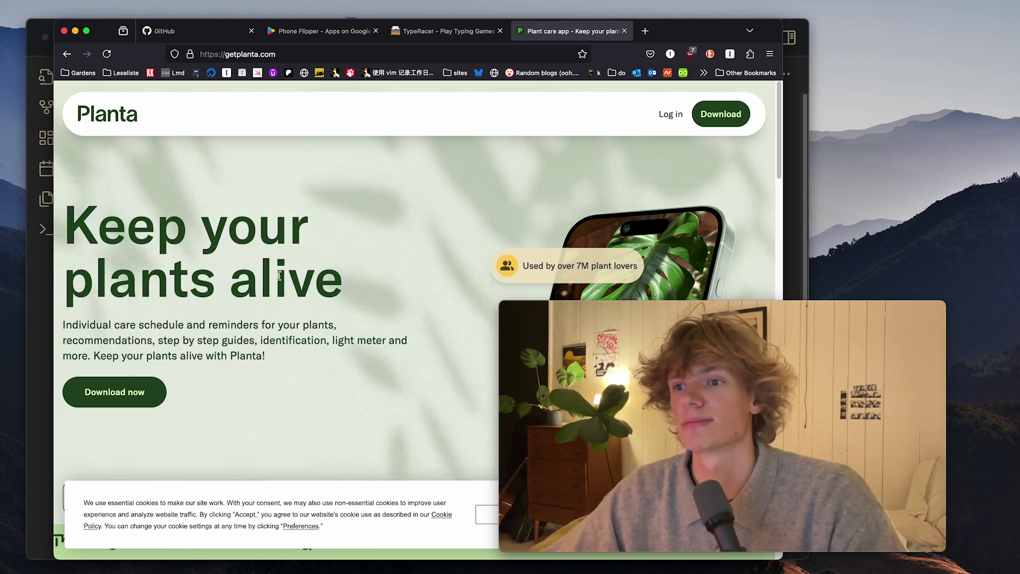
scroll(562, 266, down, 5)
scroll(562, 266, down, 3)
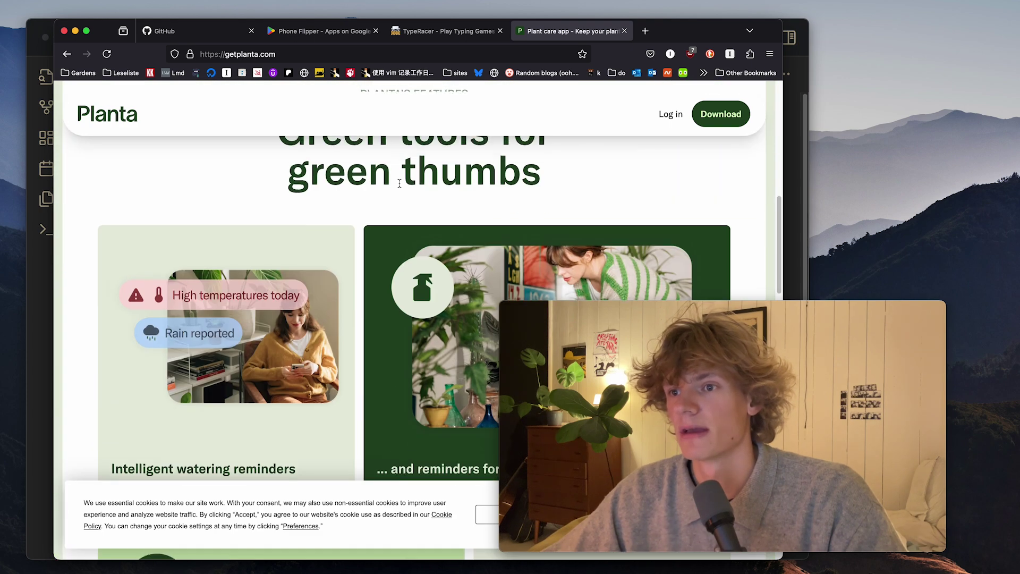
key(super+Tab)
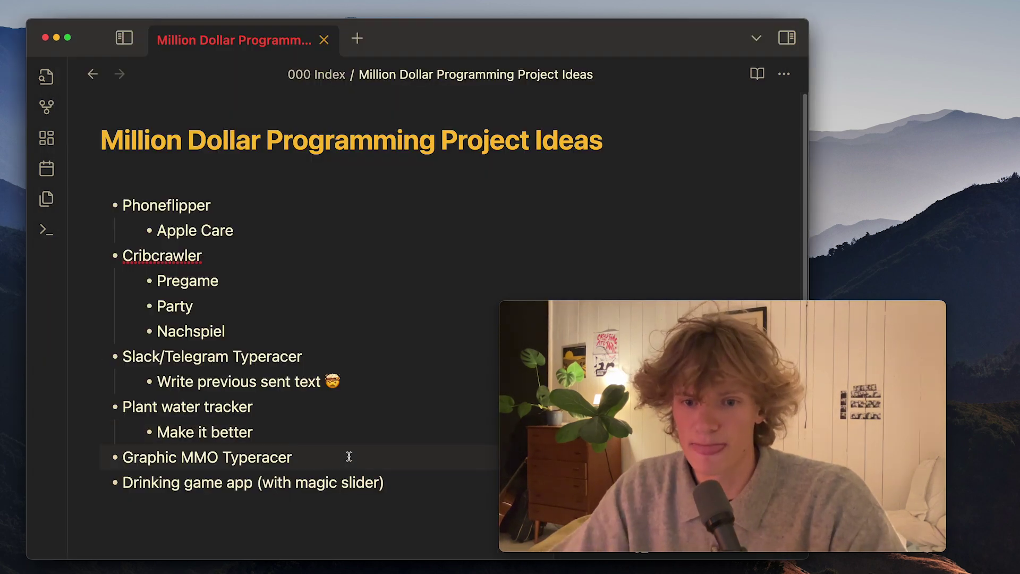
- Add an empty indented sub-bullet under Graphic MMO Typeracer, then check the note title
key(Return)
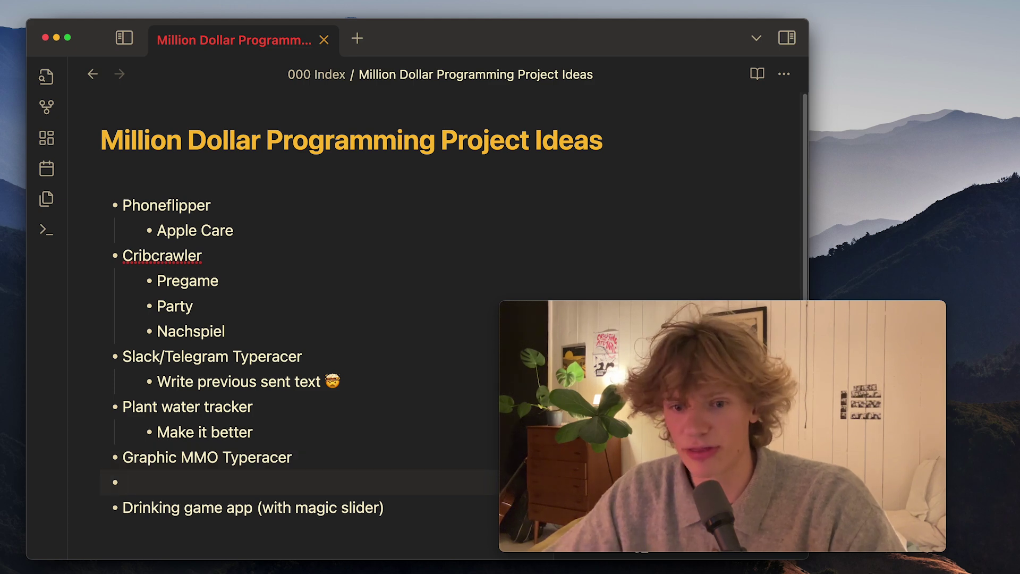
key(Tab)
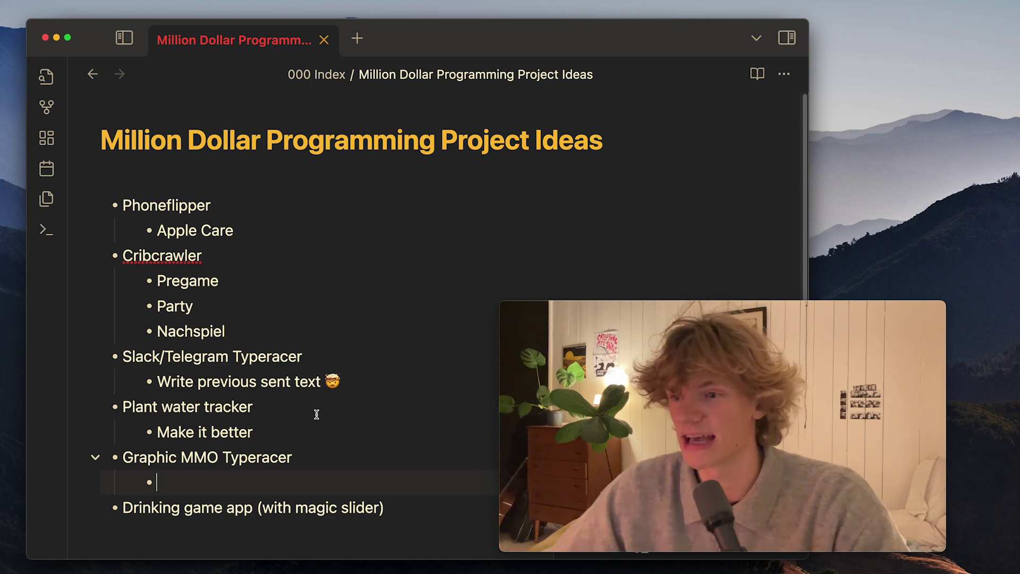
click(174, 180)
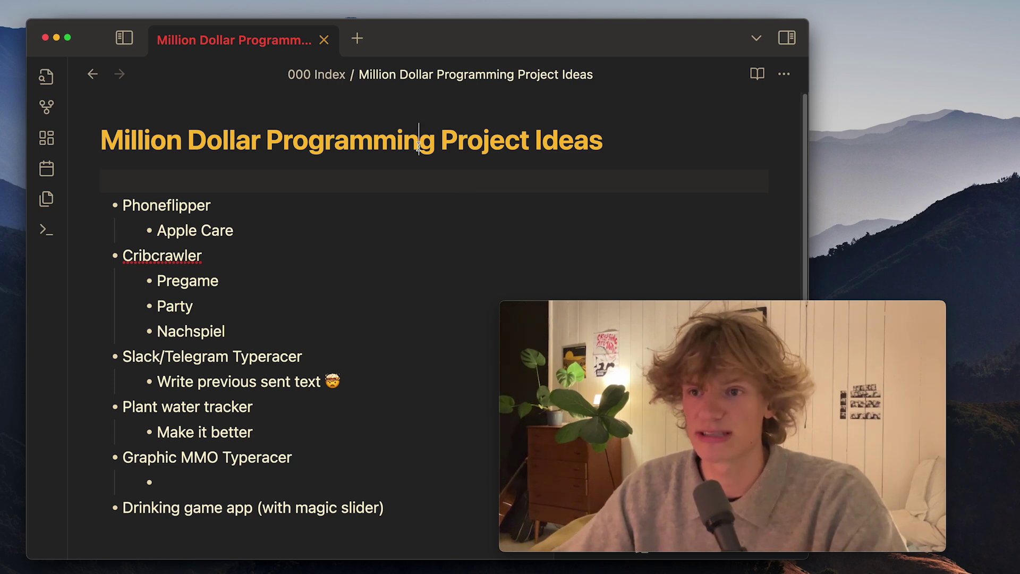
drag(418, 146, 256, 125)
triple_click(325, 147)
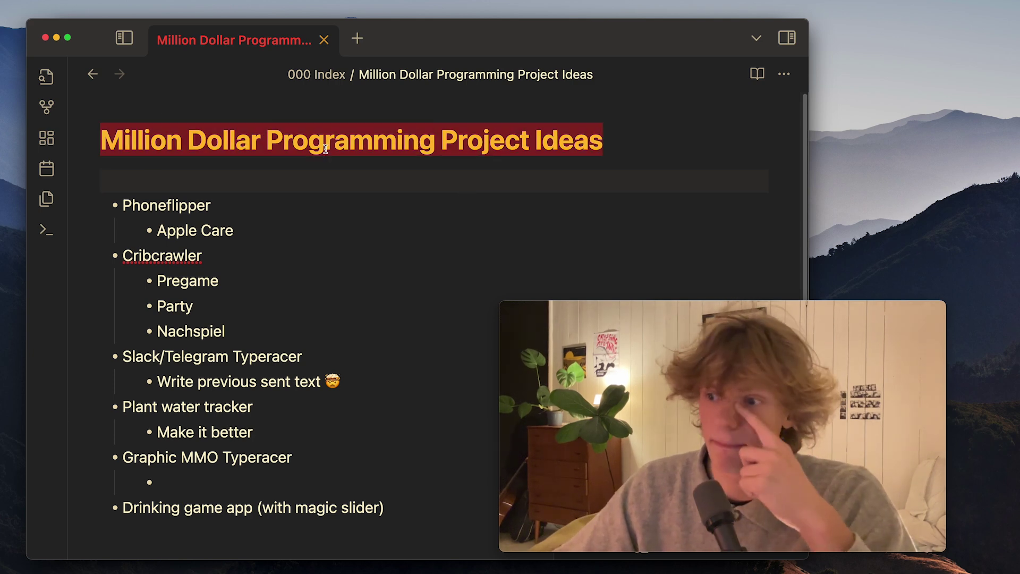
click(271, 313)
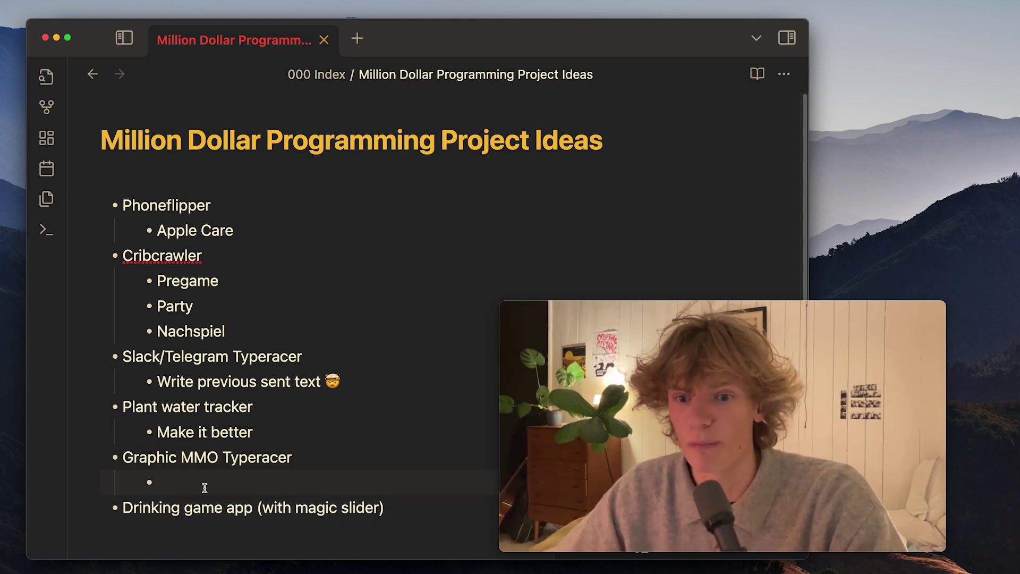
mouse_move(204, 487)
mouse_down()
mouse_move(98, 460)
mouse_move(367, 470)
mouse_up()
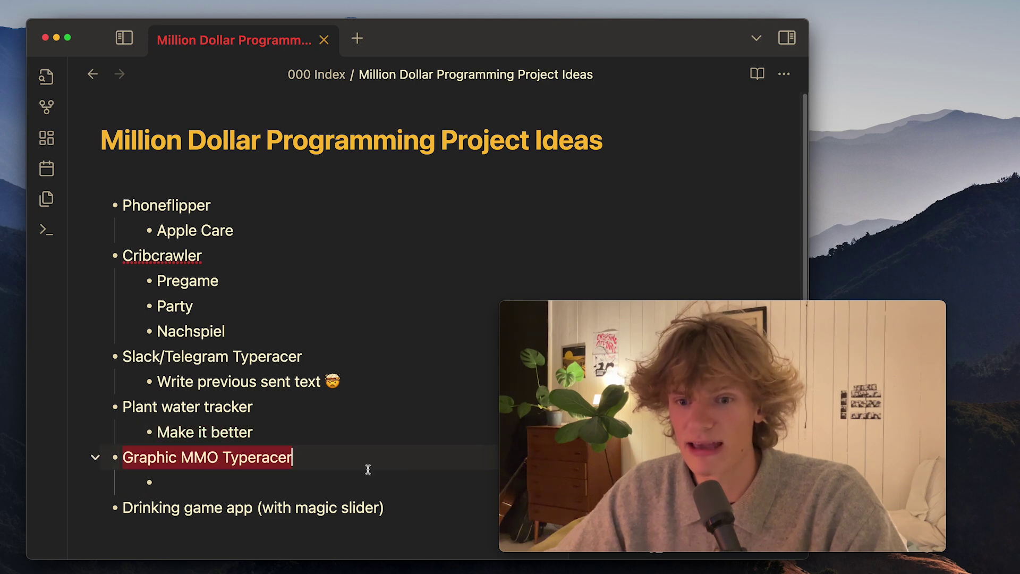
click(284, 505)
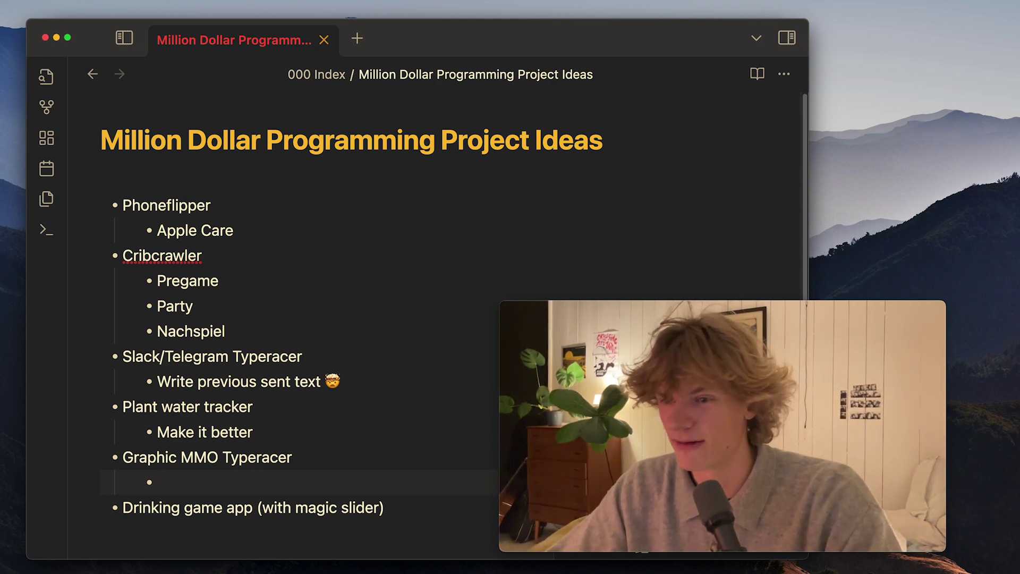
- Fill the Graphic MMO Typeracer sub-bullet with 'Tilted Giraffe' and launch Godot
drag(212, 477, 124, 357)
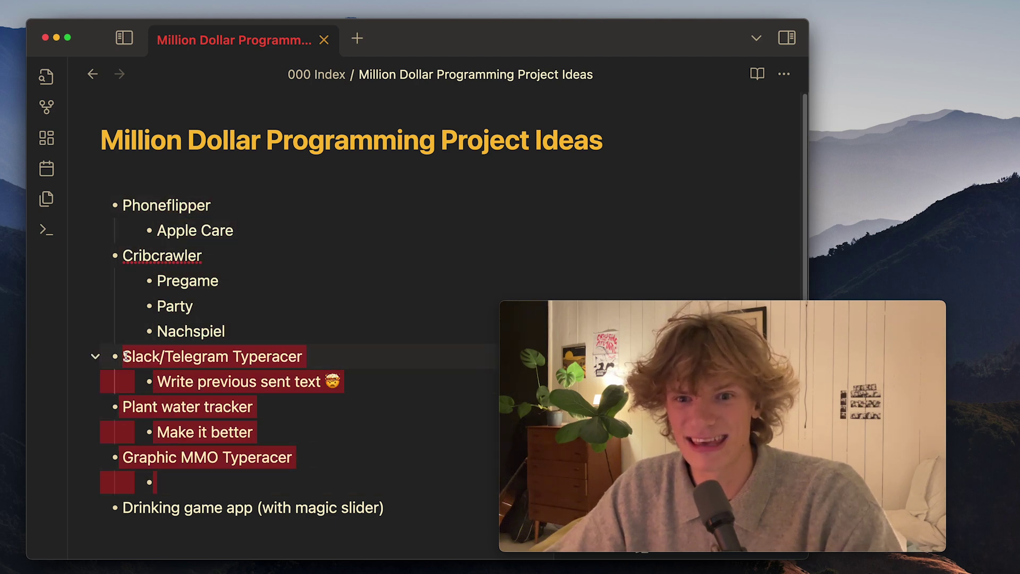
double_click(210, 355)
triple_click(209, 457)
click(215, 479)
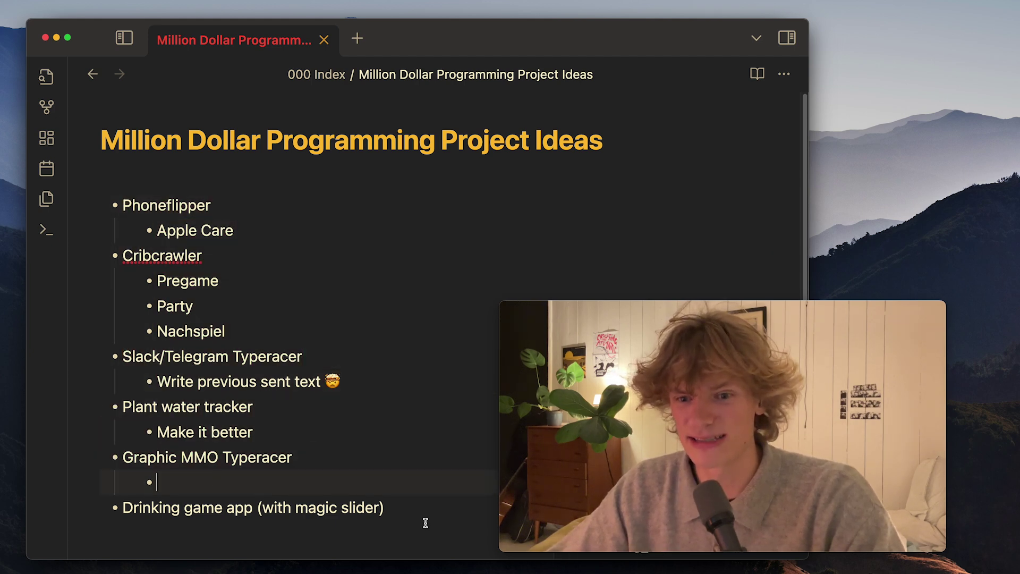
drag(190, 480, 105, 477)
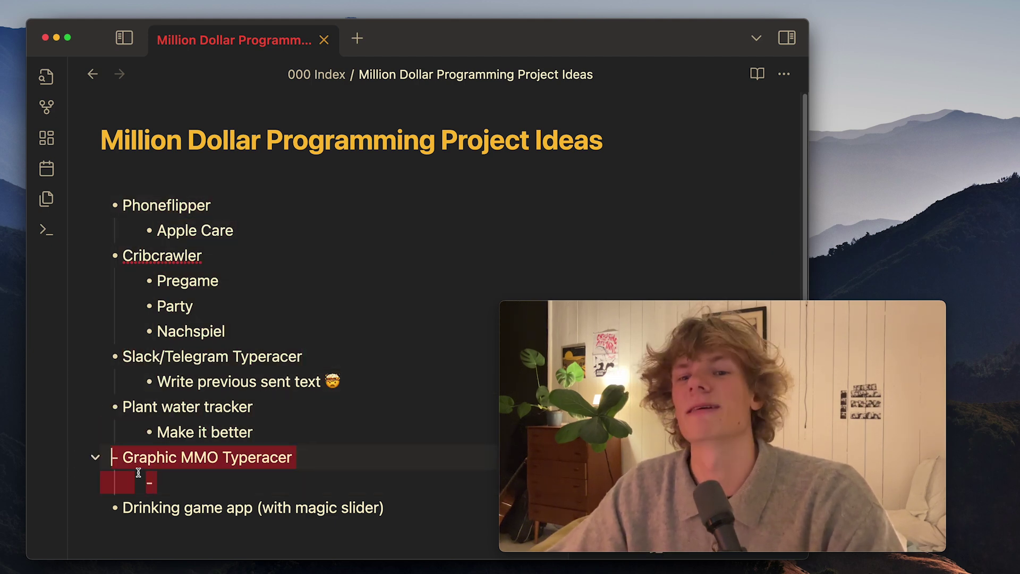
click(178, 478)
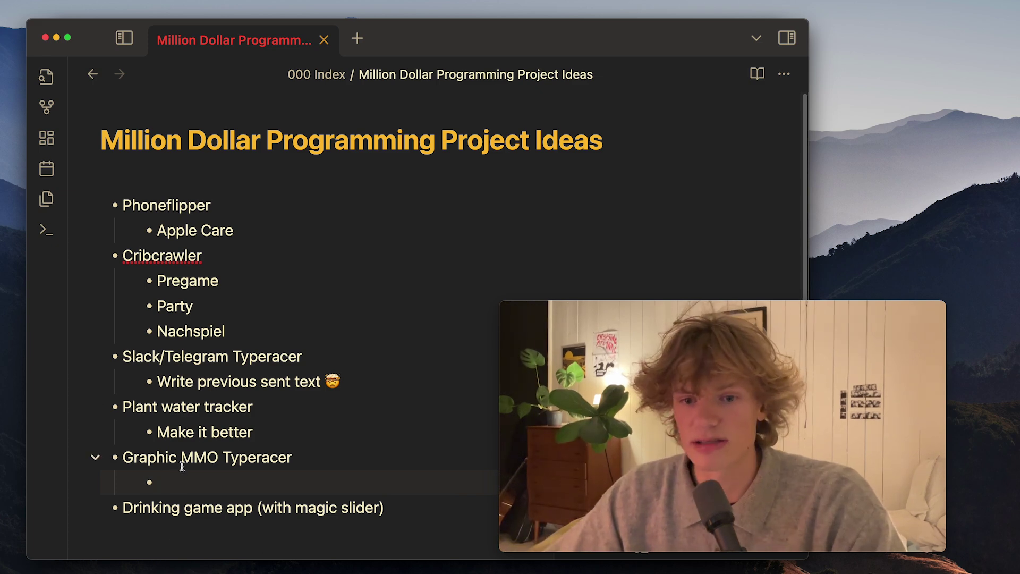
scroll(183, 467, down, 3)
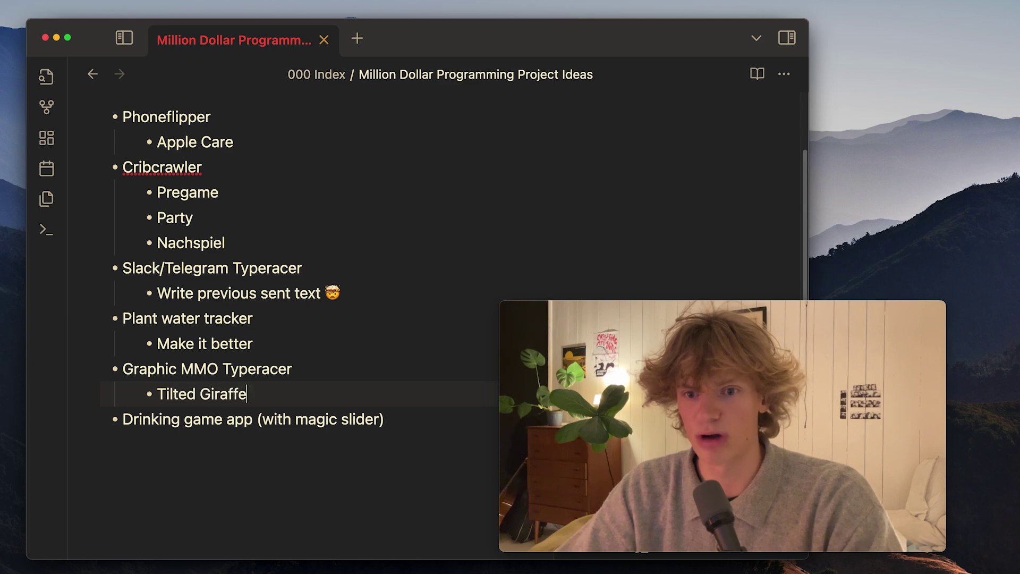
key(super+f)
text(godot)
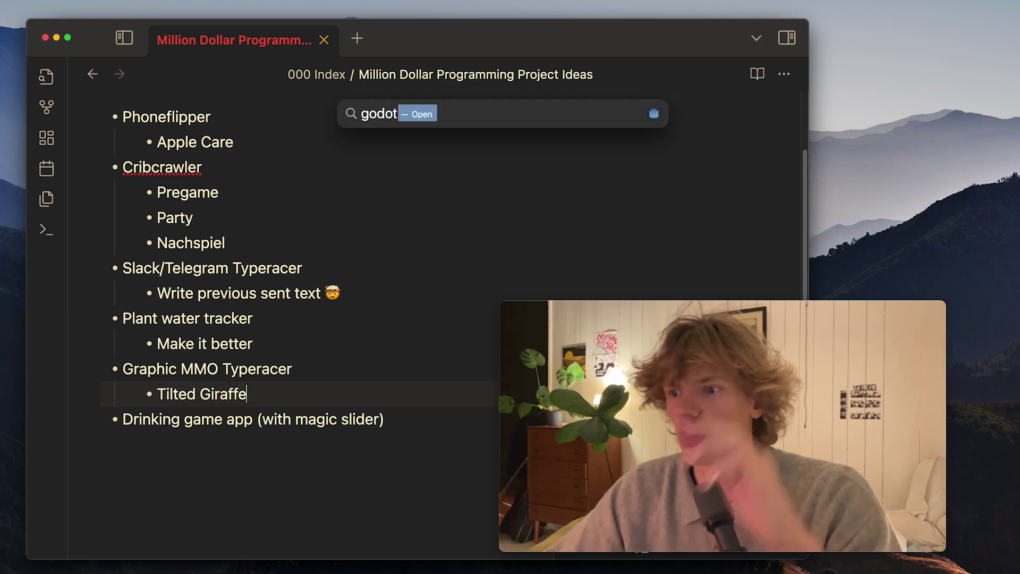
key(Return)
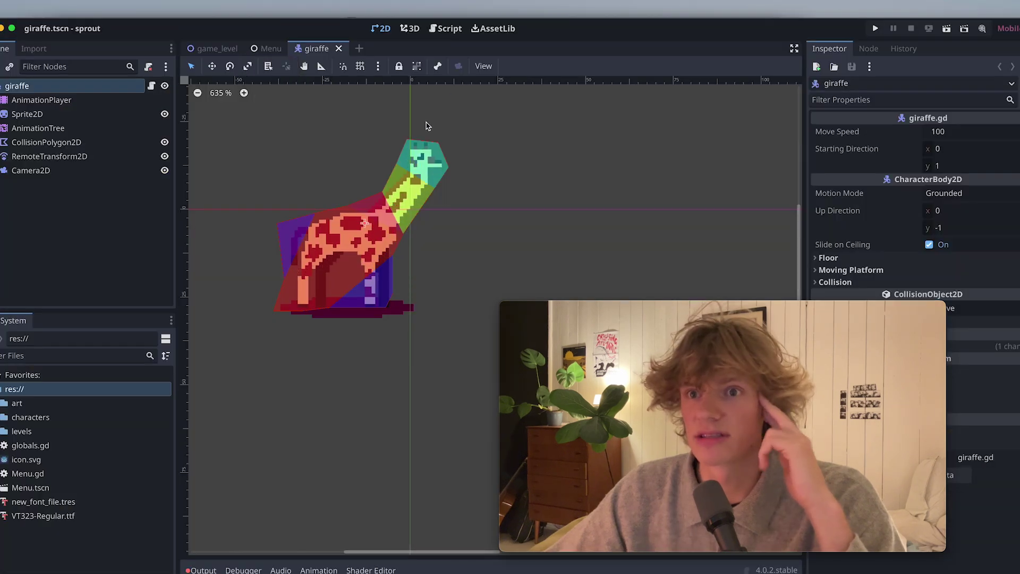
scroll(610, 243, up, 1)
scroll(518, 212, down, 2)
scroll(406, 188, down, 2)
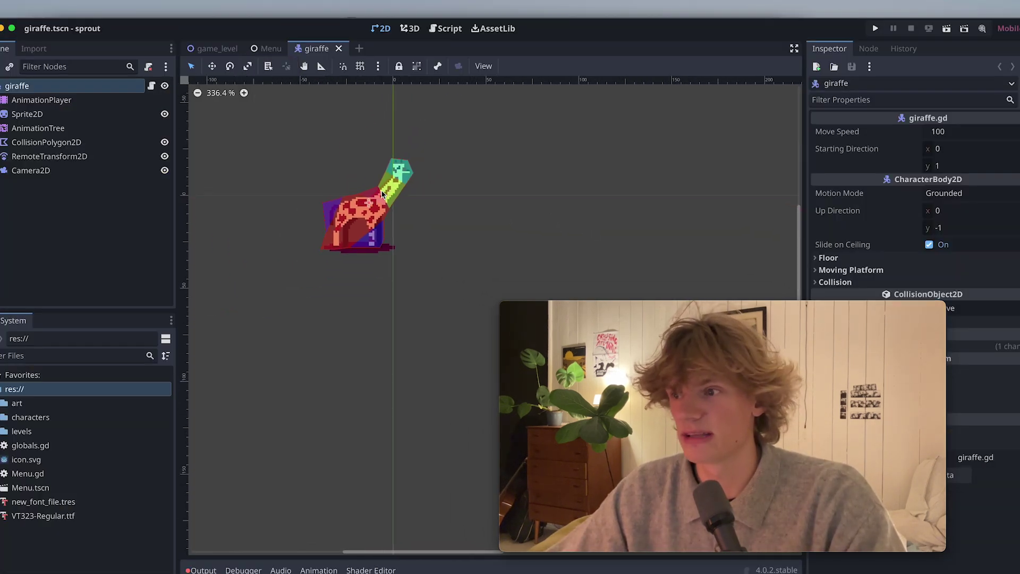
click(877, 29)
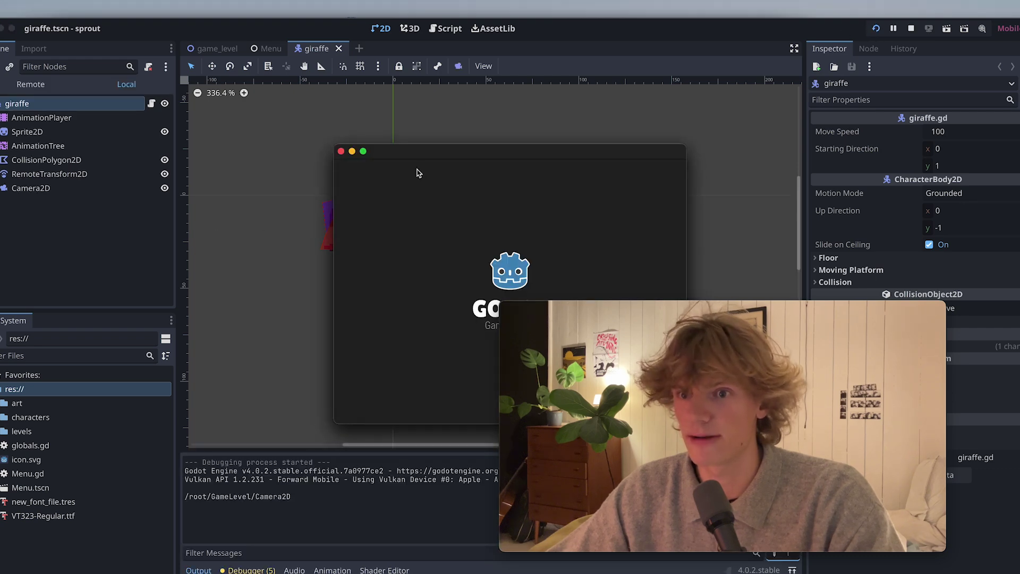
drag(269, 237, 160, 123)
drag(471, 160, 533, 86)
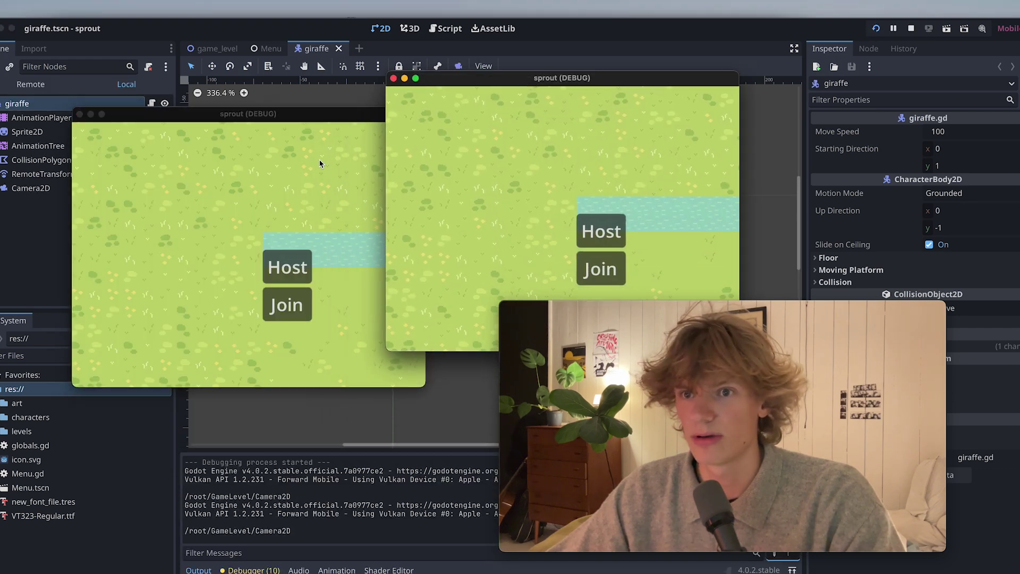
drag(323, 95, 367, 102)
drag(479, 77, 562, 87)
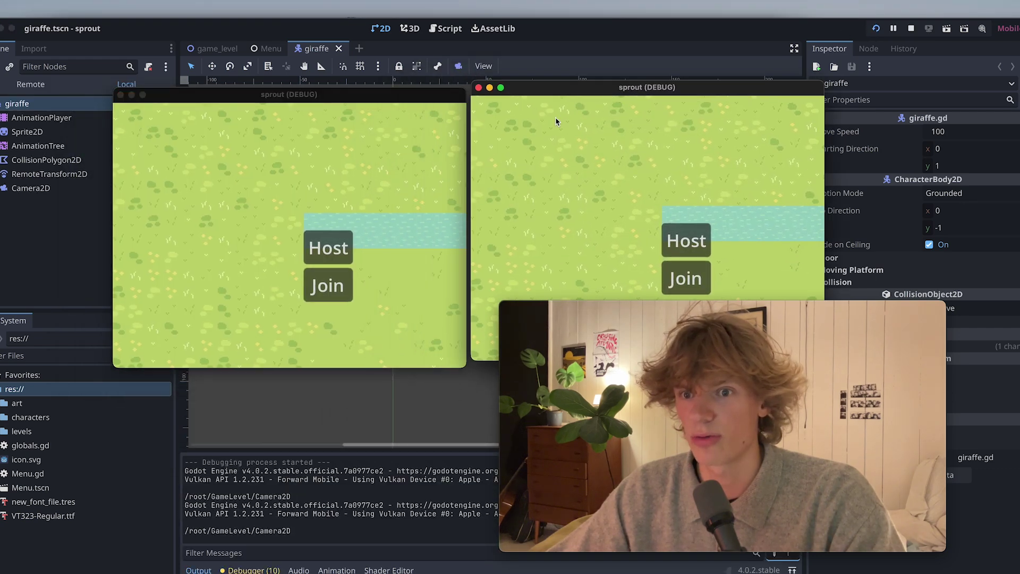
click(329, 248)
click(686, 278)
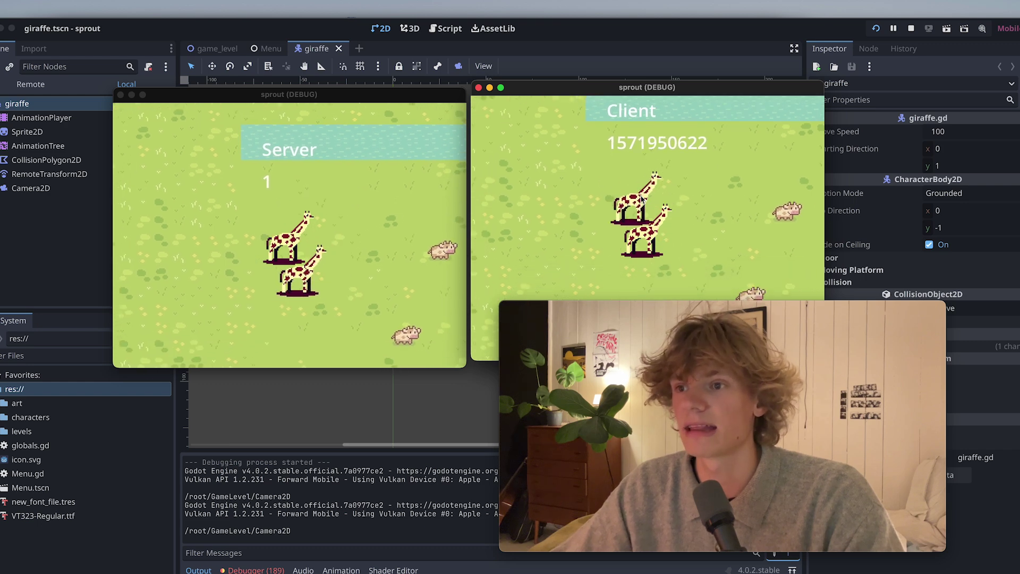
click(439, 159)
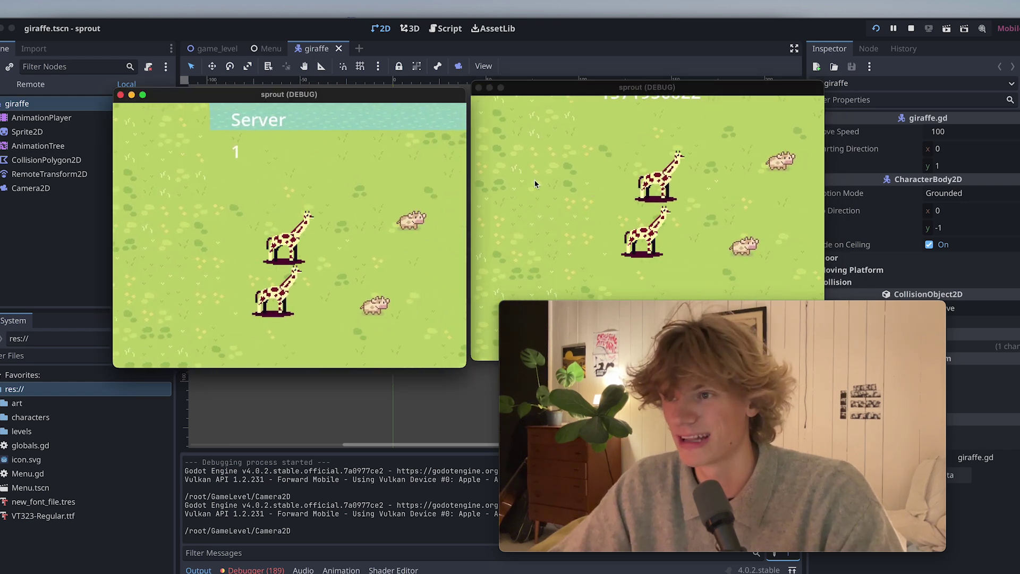
key(Right)
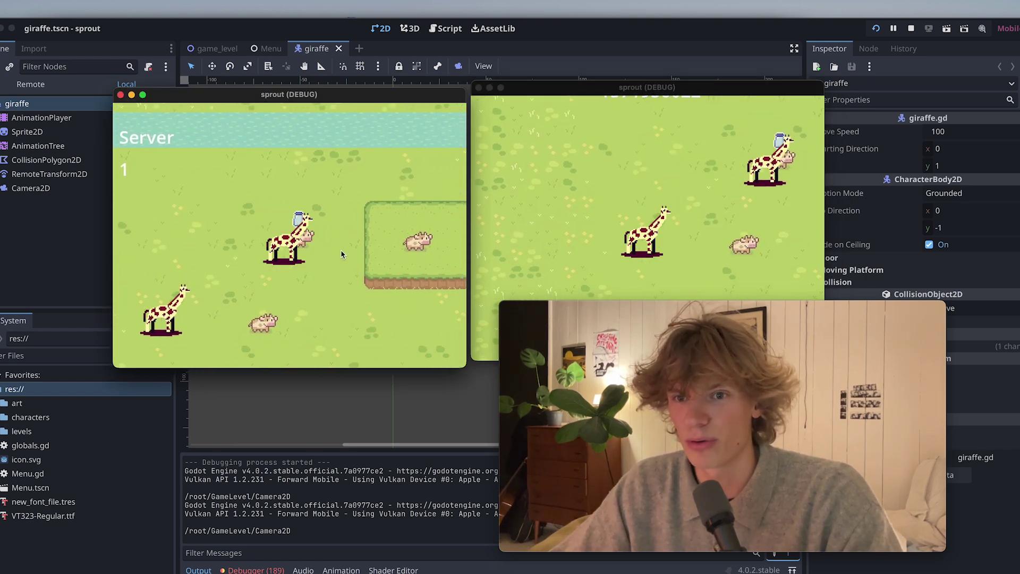
key(Right)
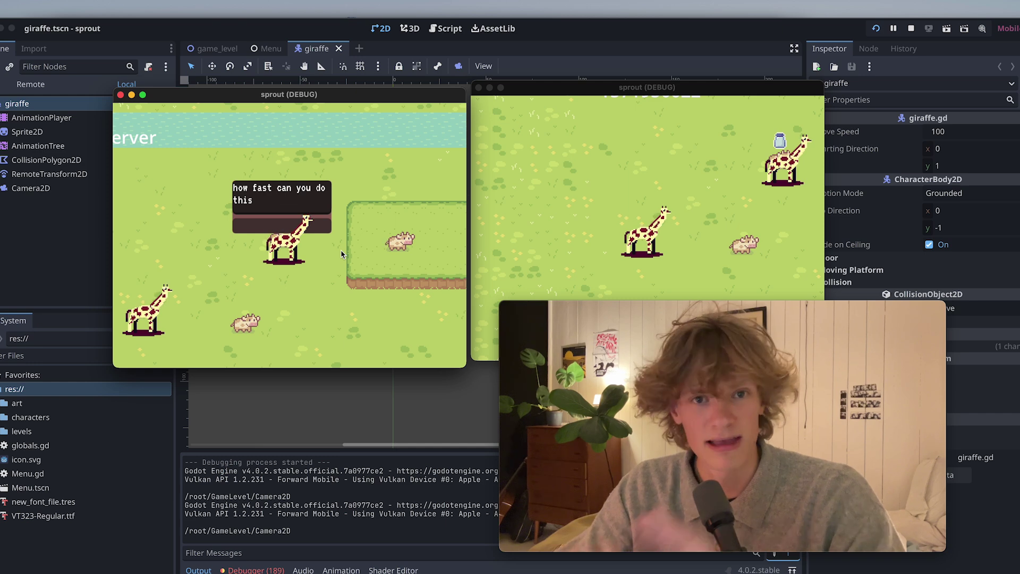
text(how fast ca)
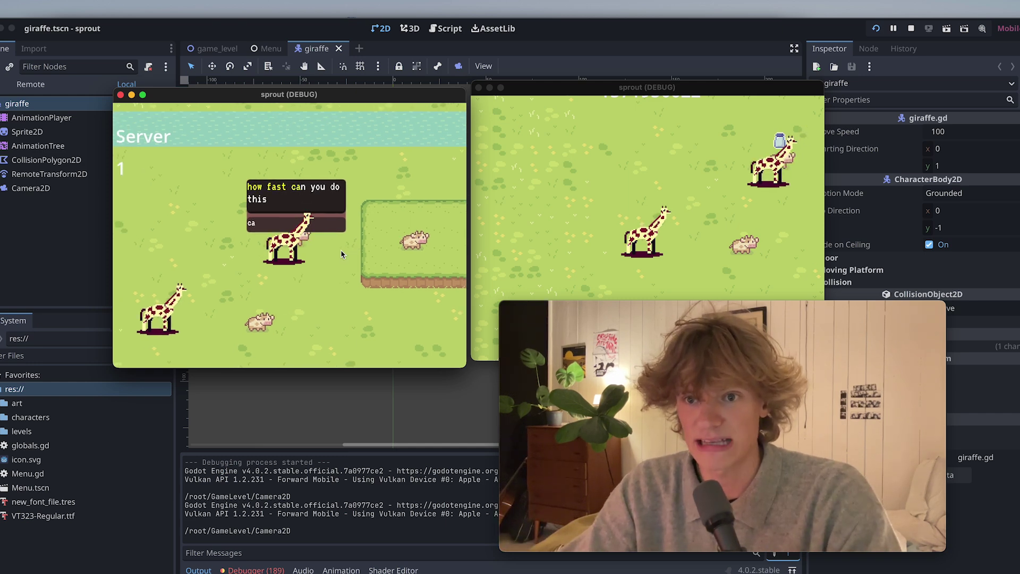
text(n you do this)
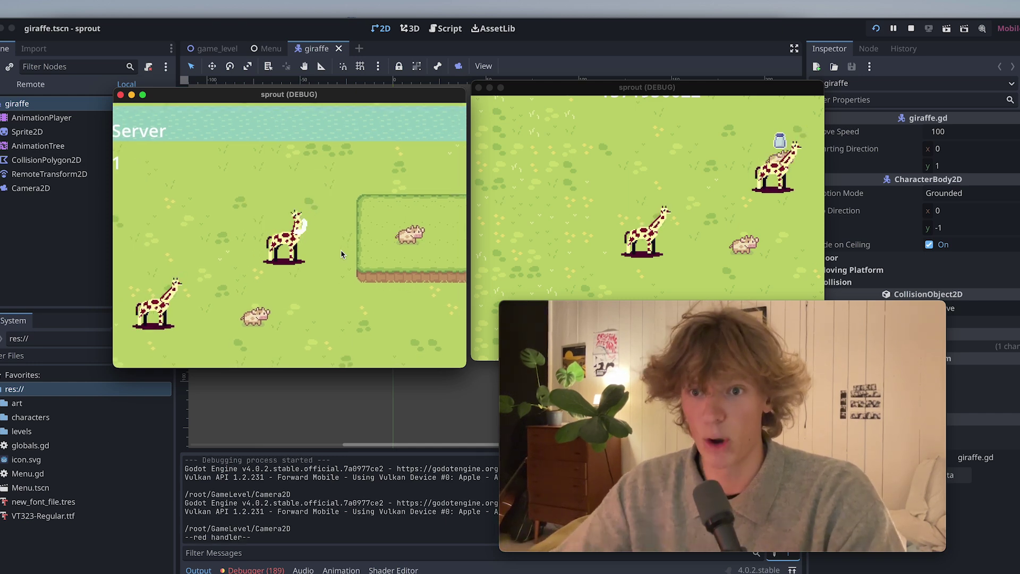
key(Down)
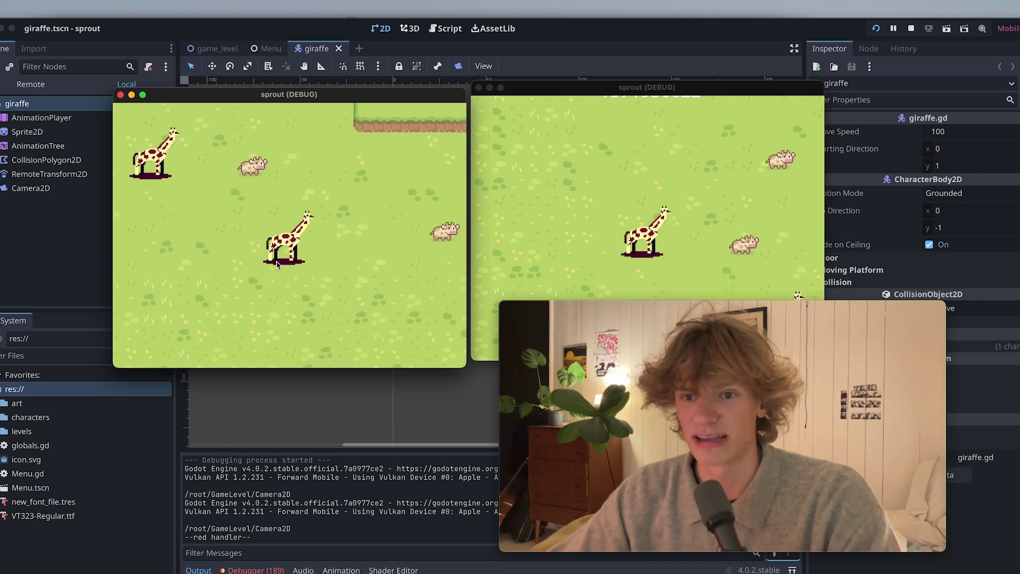
key(Down)
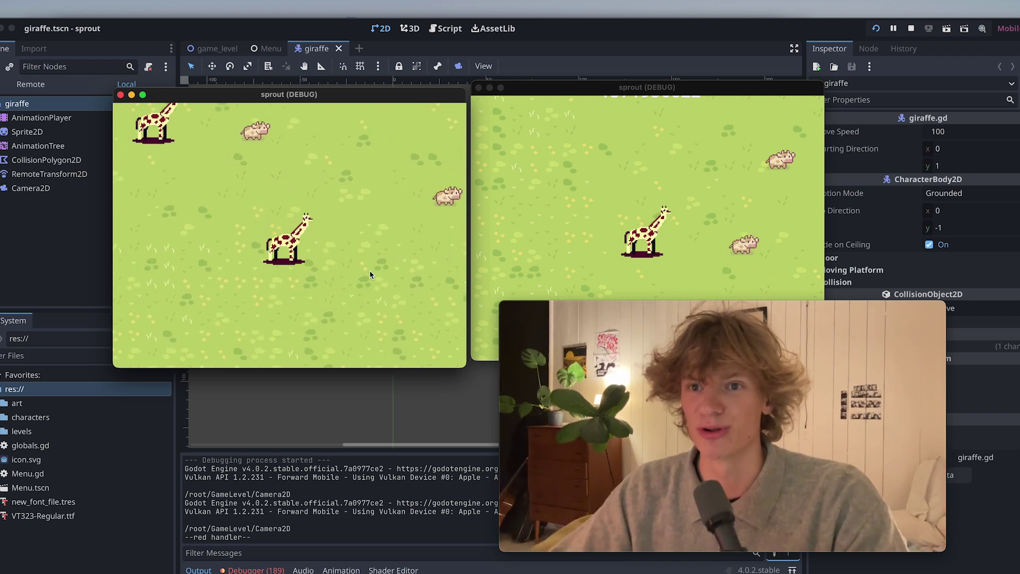
key(Up)
key(super+q)
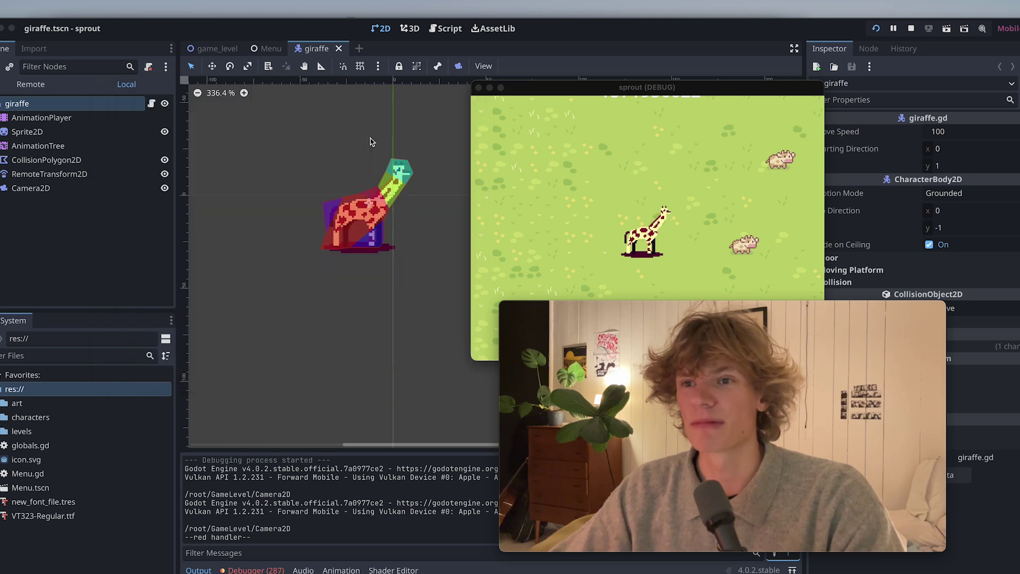
key(super+q)
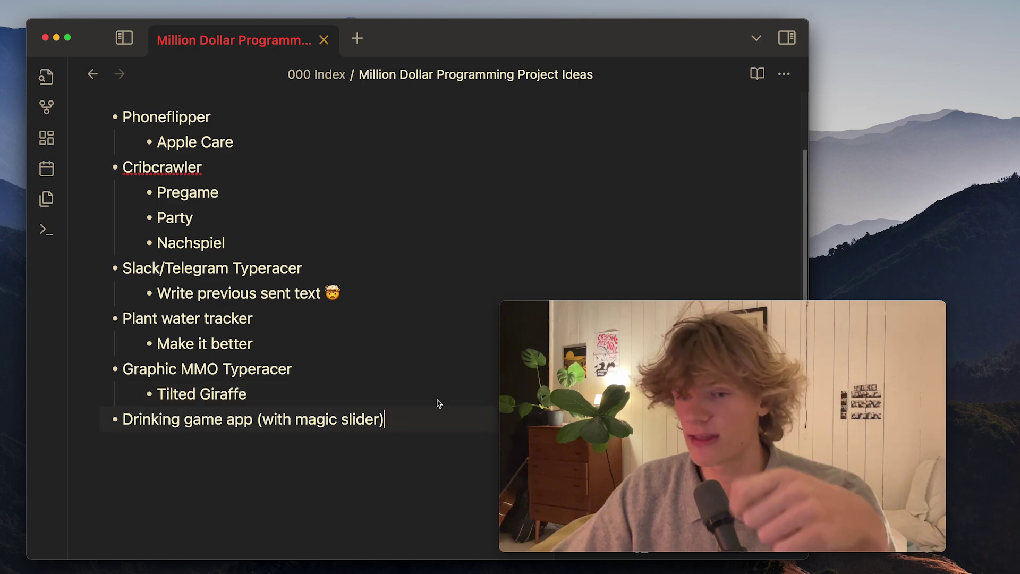
- Add an empty indented bullet under 'Drinking game app (with magic slider)' and keep the caret on it
drag(137, 423, 477, 427)
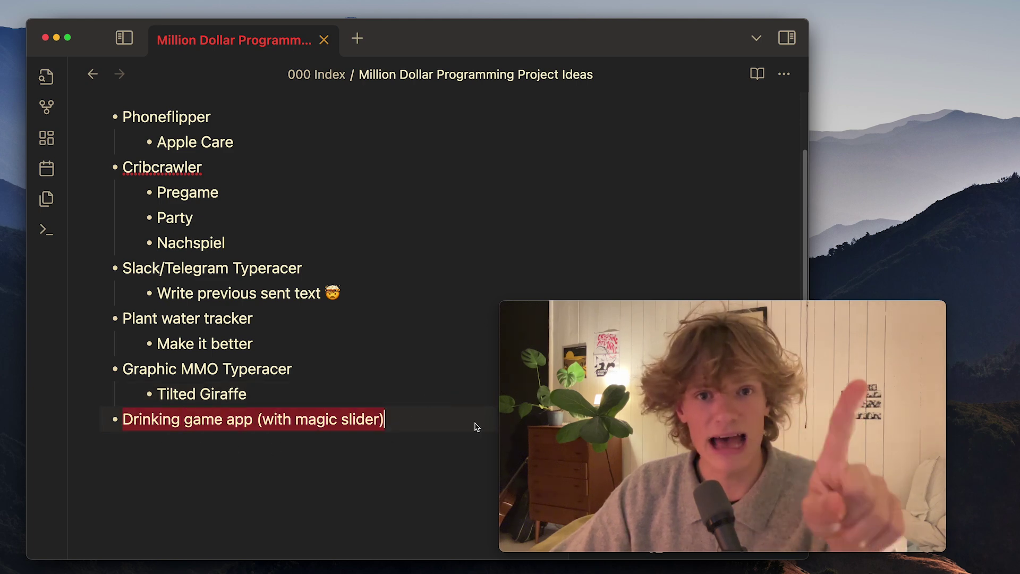
click(437, 440)
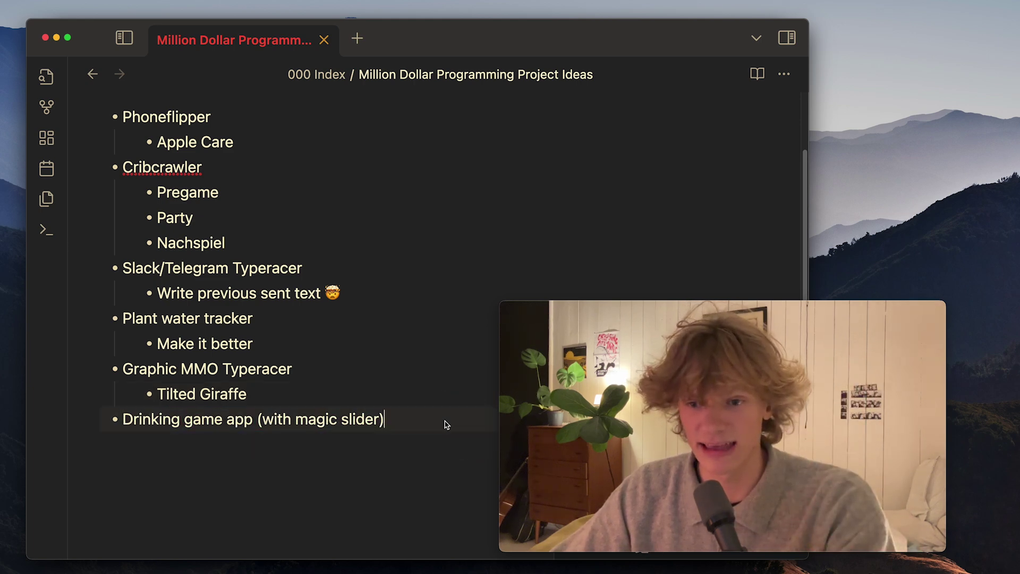
key(Return)
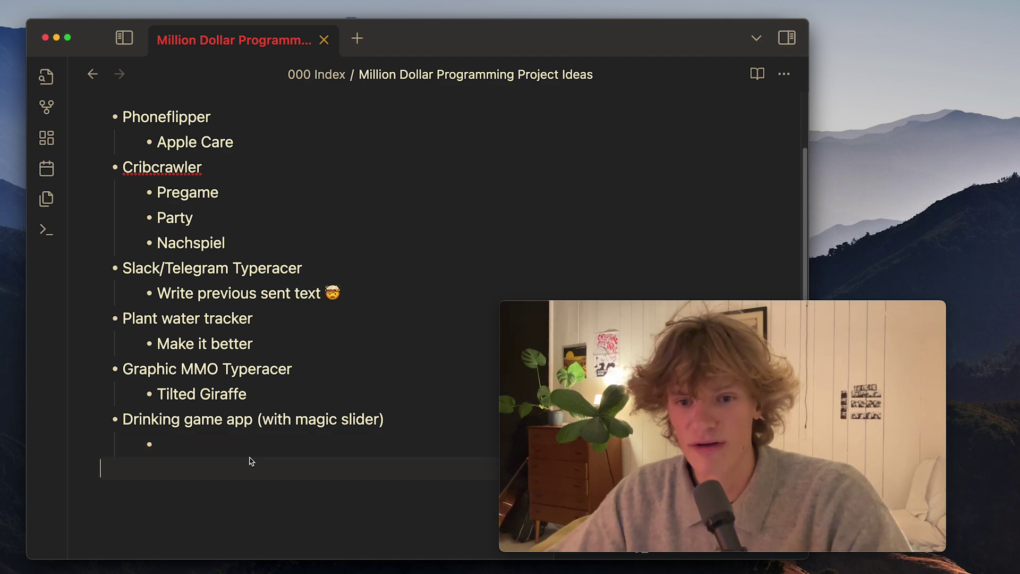
drag(249, 462, 75, 415)
click(168, 440)
drag(168, 439, 103, 419)
click(188, 447)
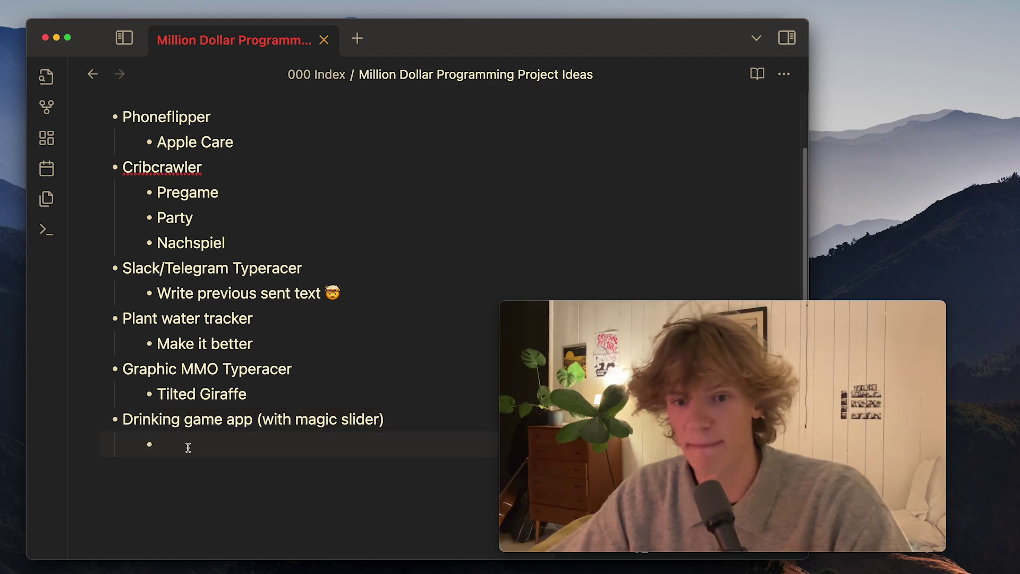
mouse_move(188, 448)
mouse_down()
mouse_move(103, 420)
mouse_move(242, 469)
mouse_up()
click(251, 452)
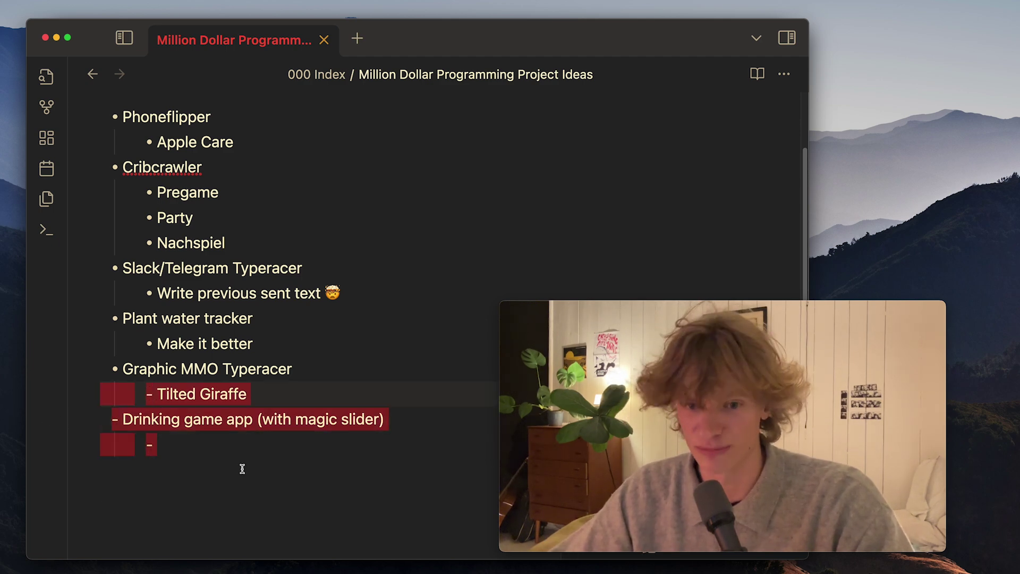
key(Down)
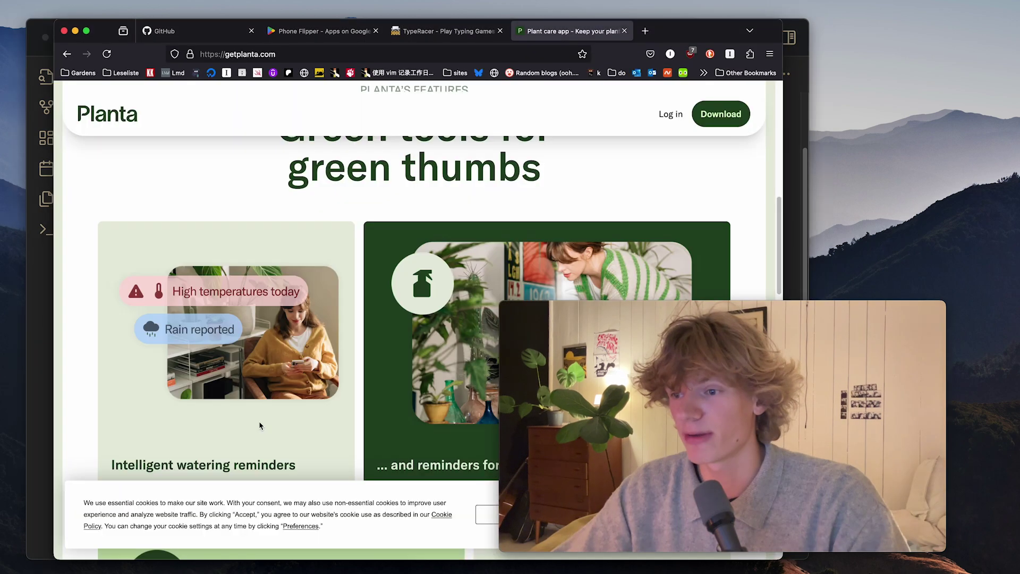
- Google '100 spørsmål app' in a new tab and open its App Store result
key(super+t)
text(100 s)
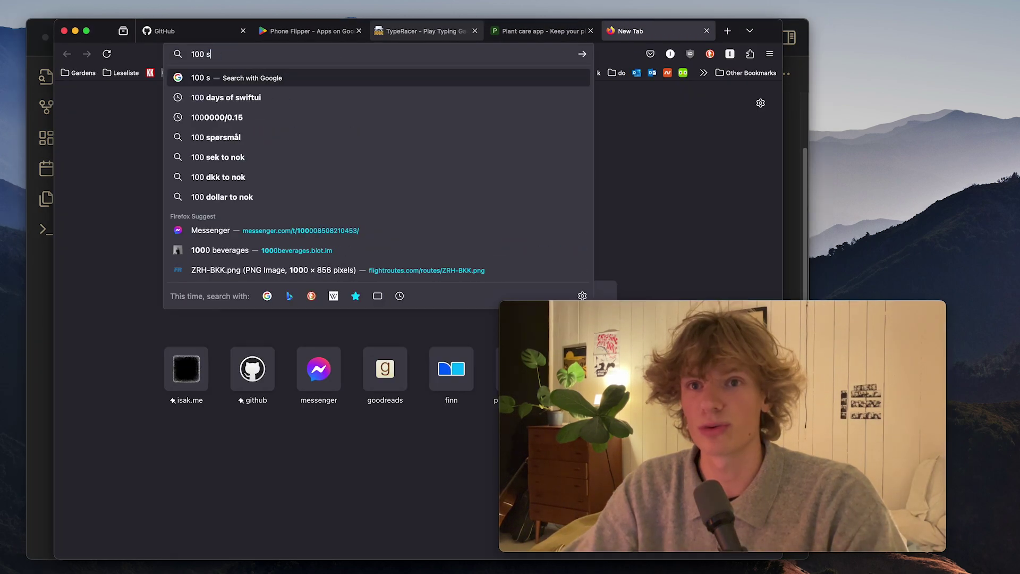
text(prørsmal a)
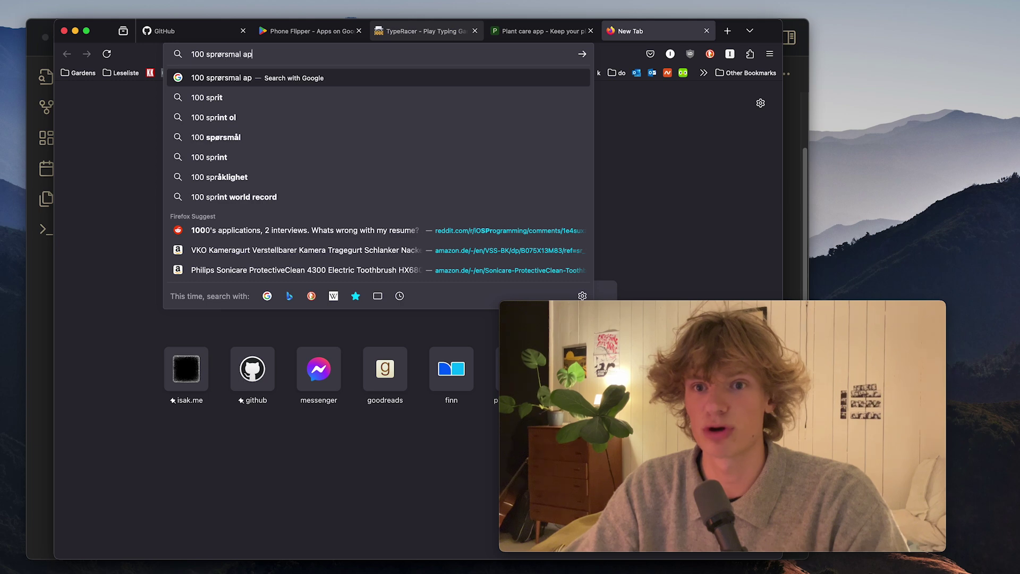
text(p)
key(Return)
click(168, 244)
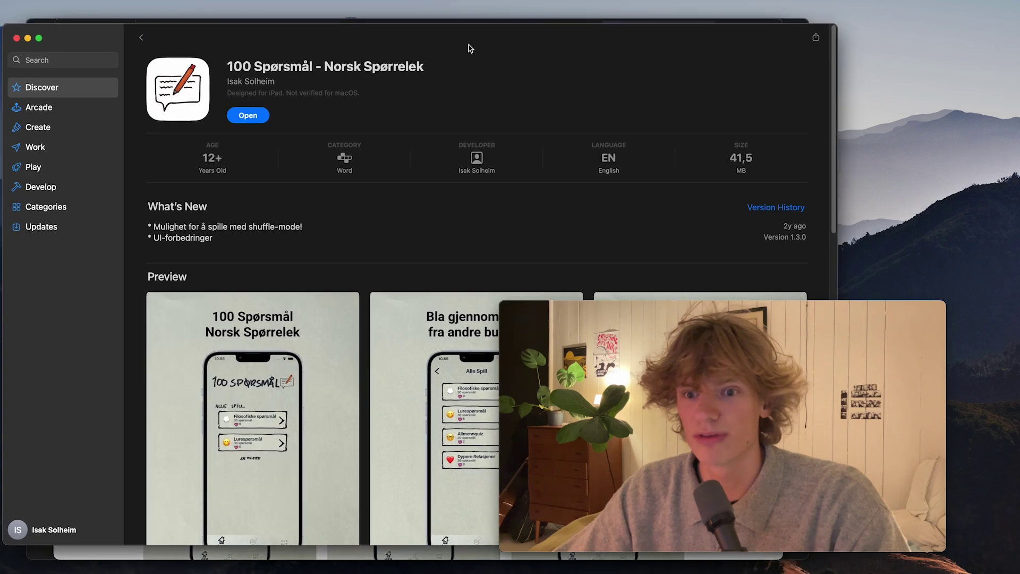
- Enlarge the first preview screenshot of the 100 Spørsmål - Norsk Spørrelek listing
click(225, 391)
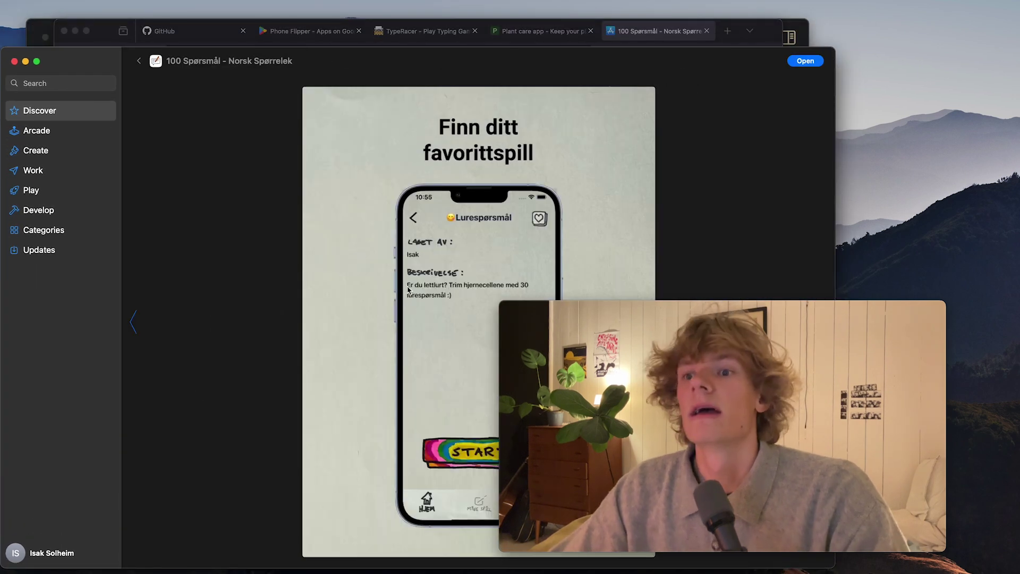
- Quit App Store, close the apps.apple.com tab, and return to the Obsidian note
key(super+q)
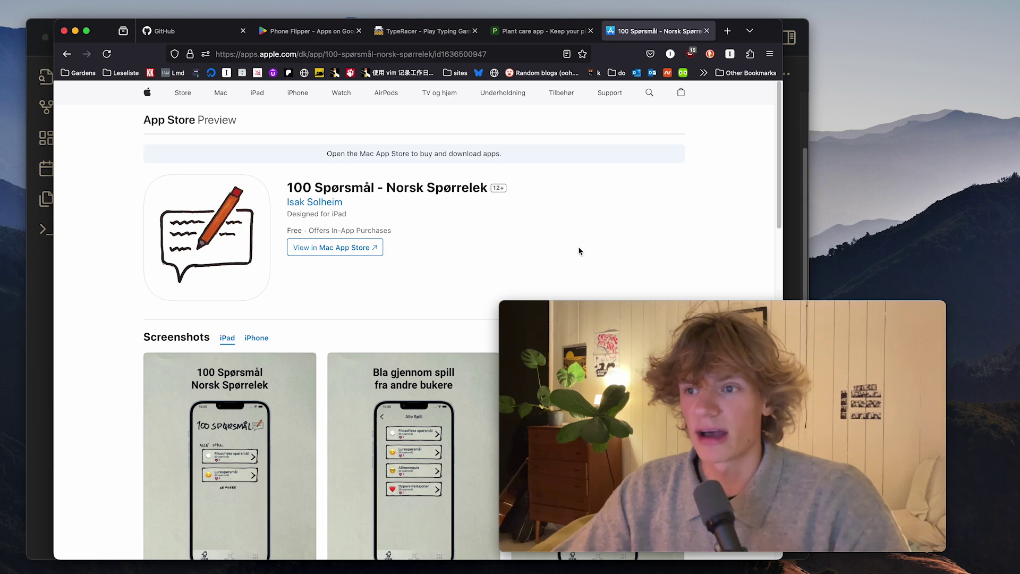
key(super+w)
key(super+Tab)
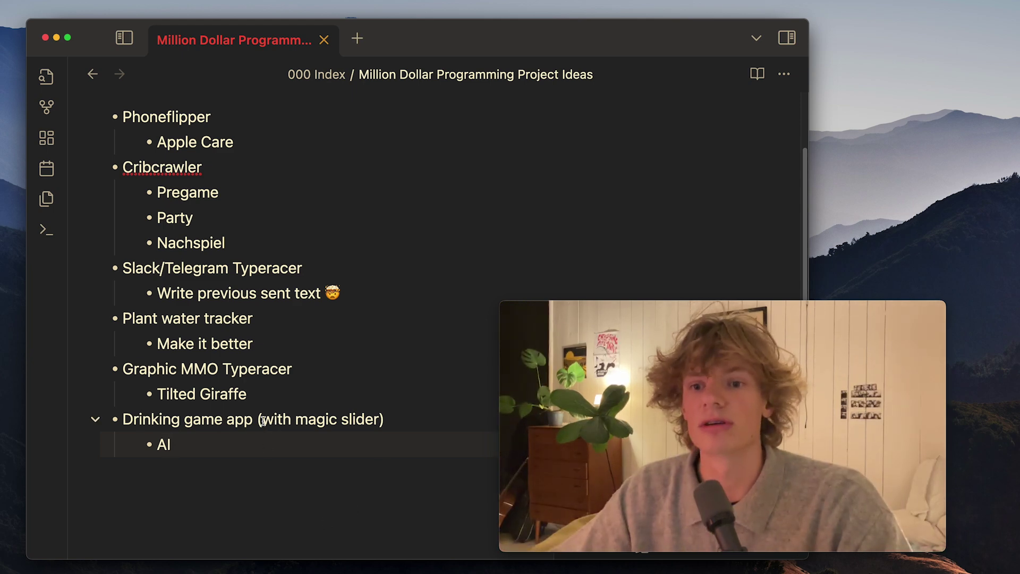
- Add an empty top-level line after the 'AI' sub-bullet to finish the idea list
click(284, 441)
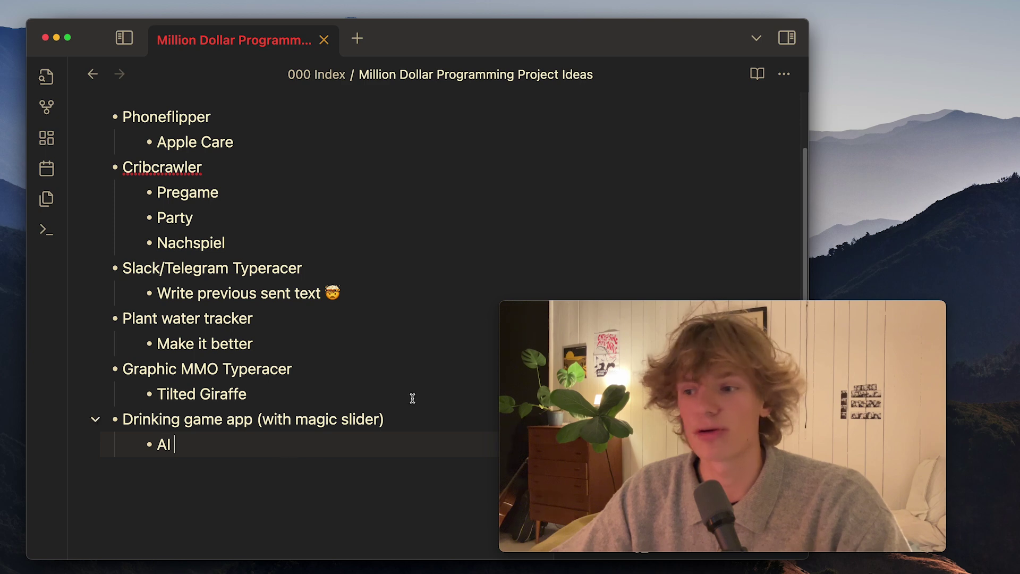
mouse_move(698, 320)
mouse_down()
mouse_move(624, 324)
mouse_move(633, 330)
mouse_up()
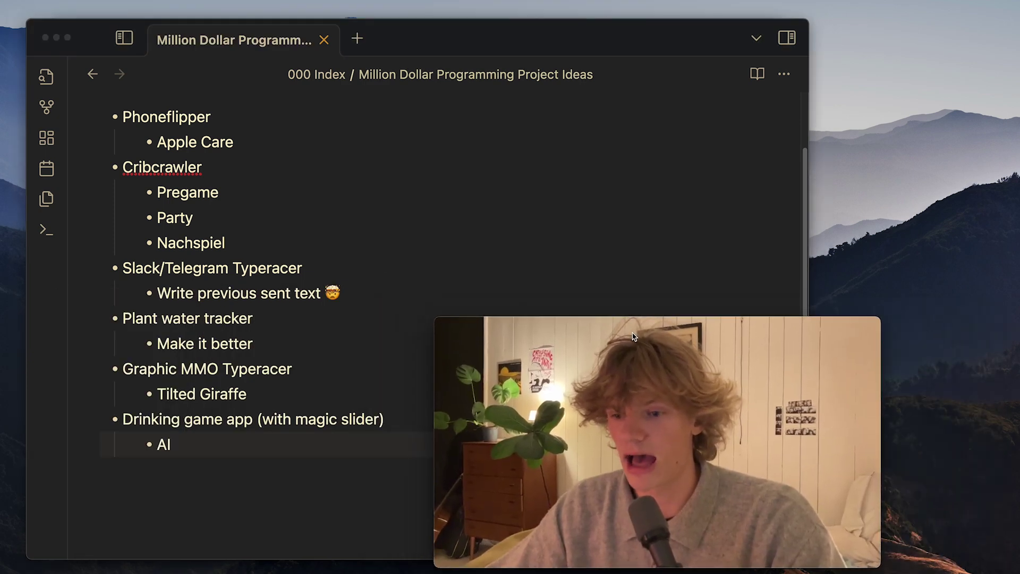
click(248, 465)
drag(630, 378, 668, 381)
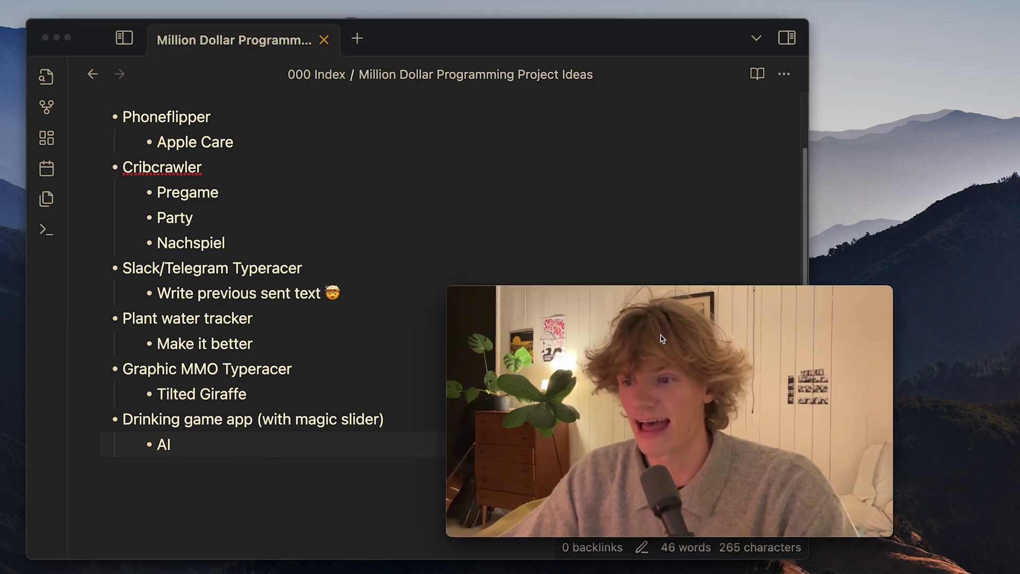
click(322, 448)
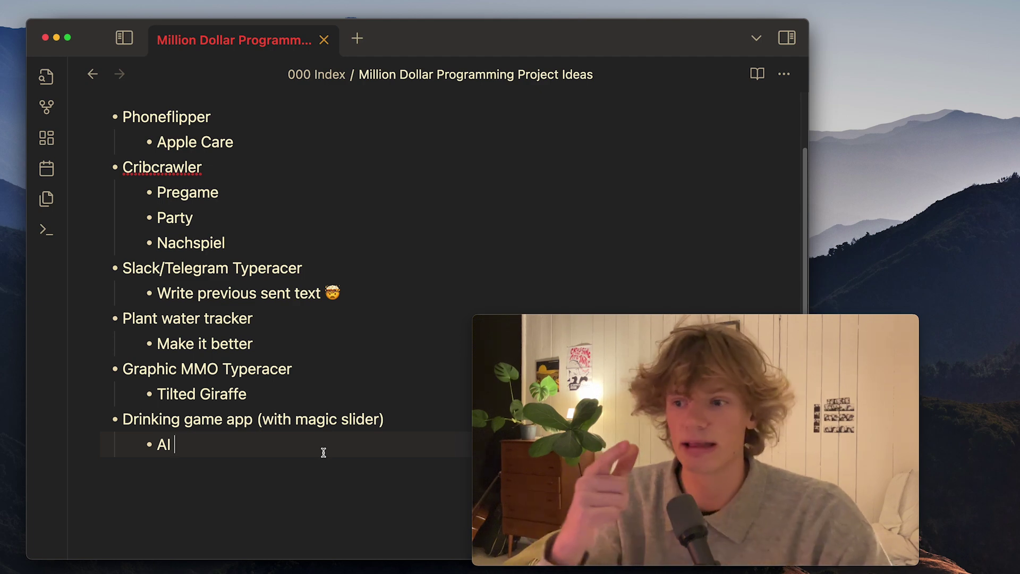
key(Return)
key(Return)
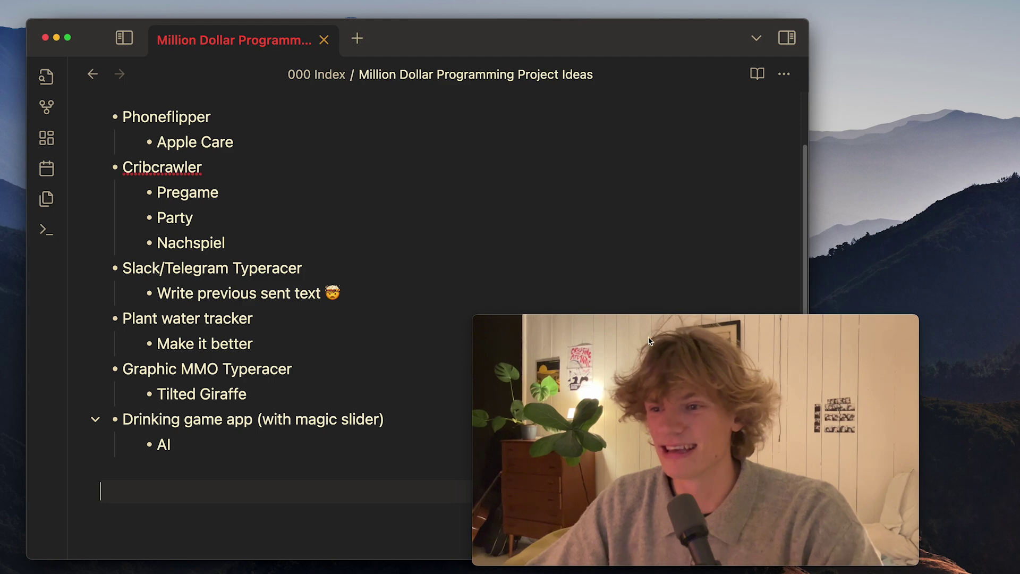
key(super+Tab)
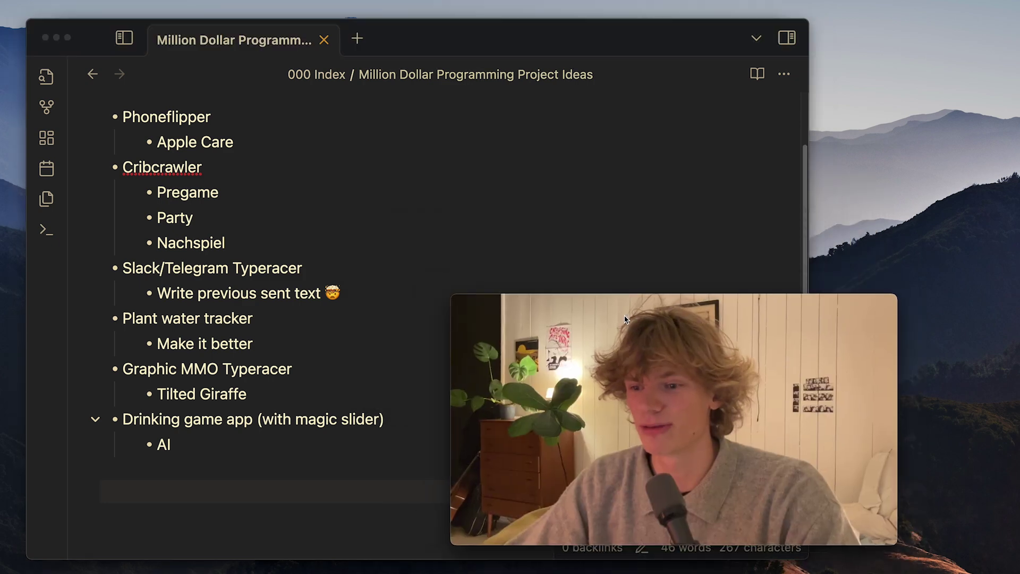
key(super+Tab)
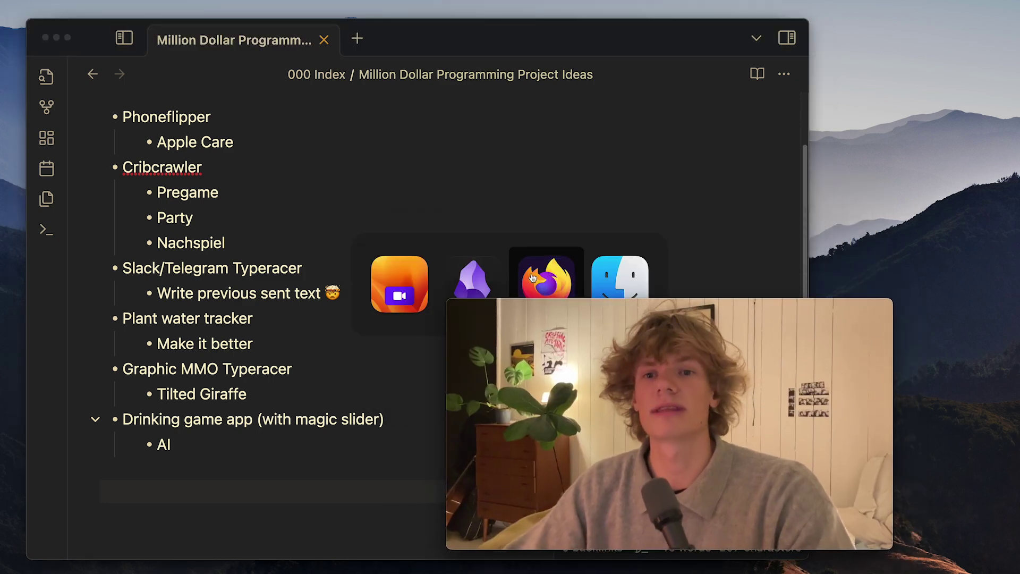
- Open the isak.me/newsletter page in a new Firefox tab
click(533, 276)
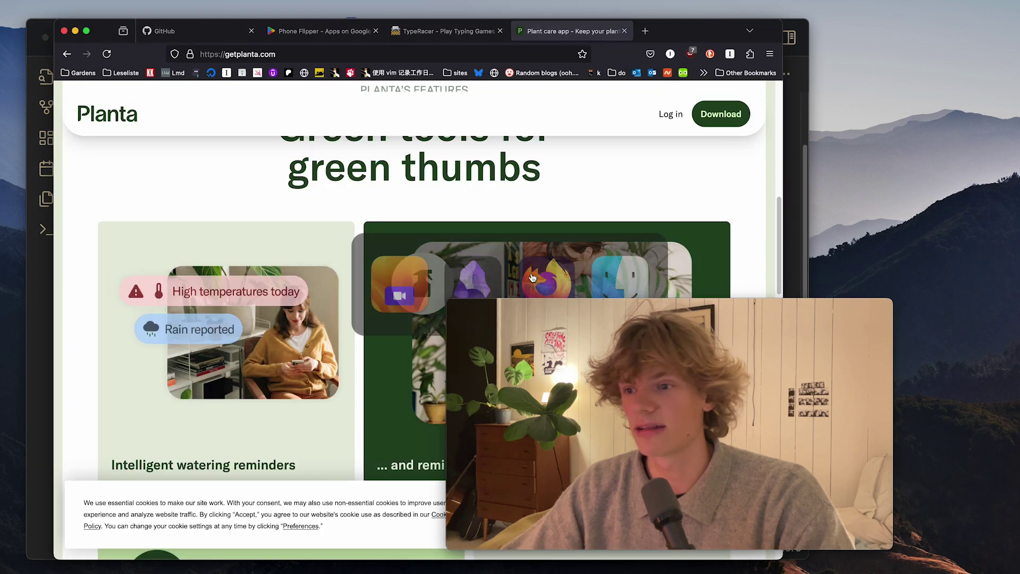
key(super+Tab)
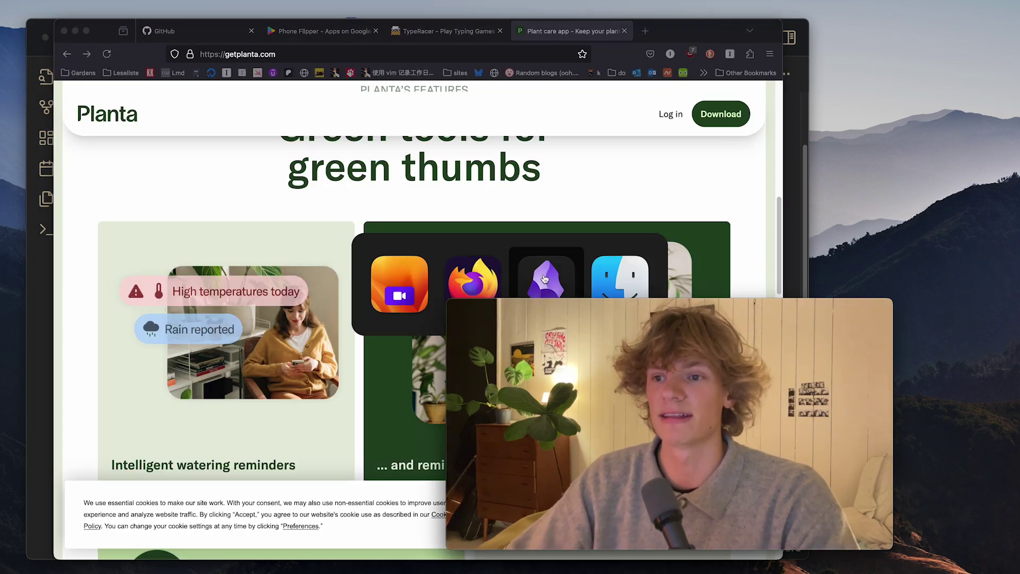
click(546, 275)
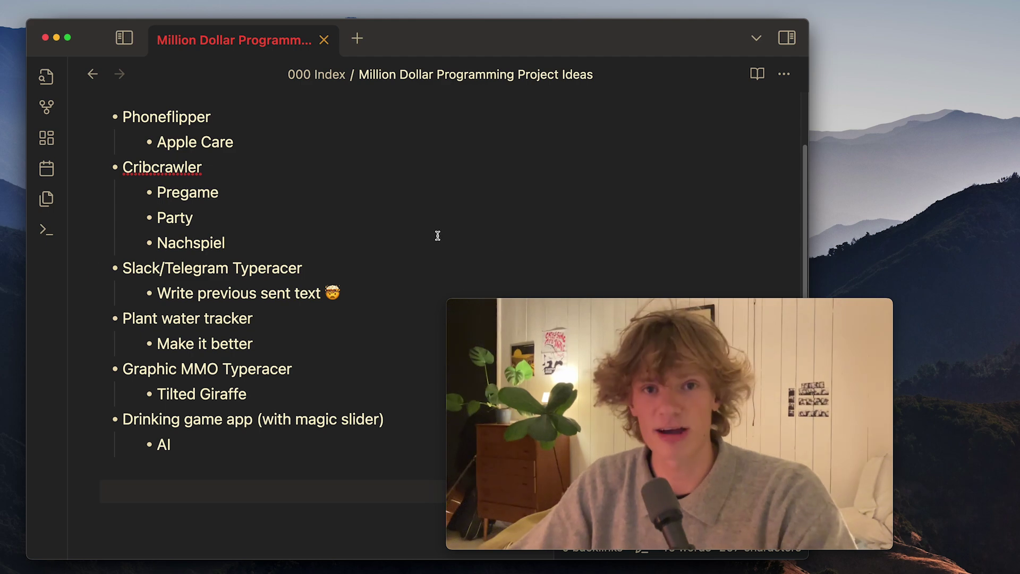
key(super+Tab)
key(super+t)
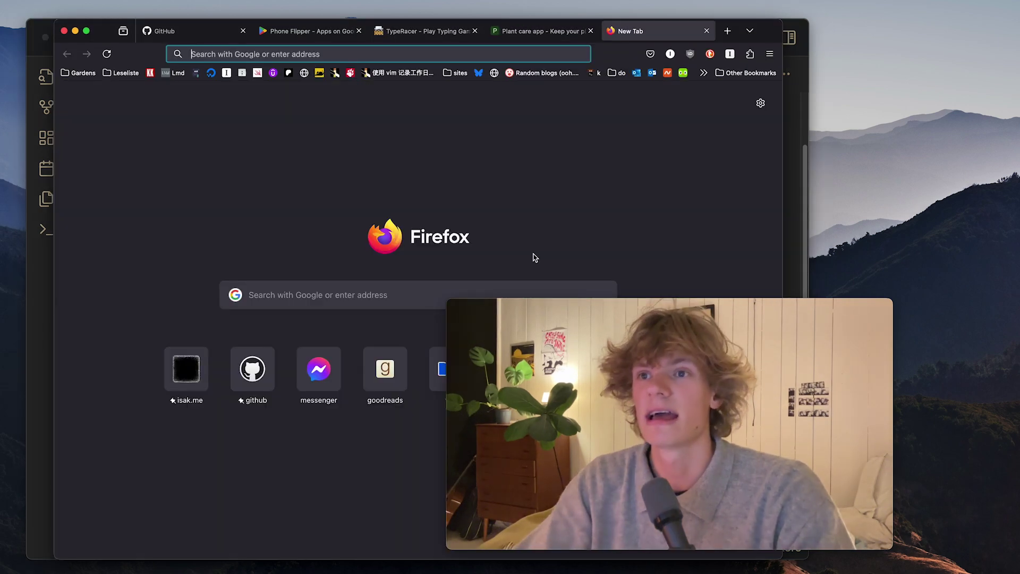
text(isak.me/news)
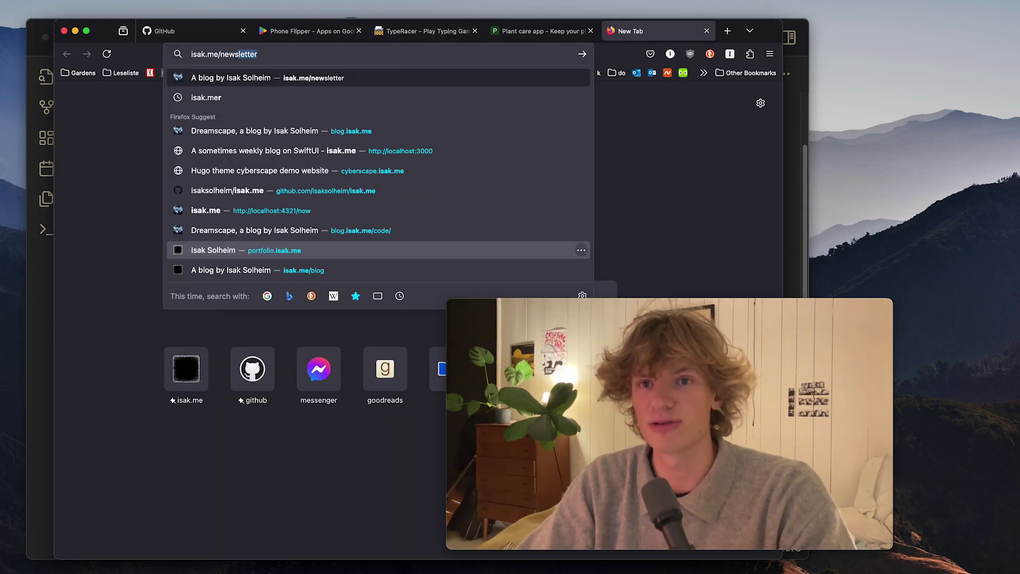
key(Return)
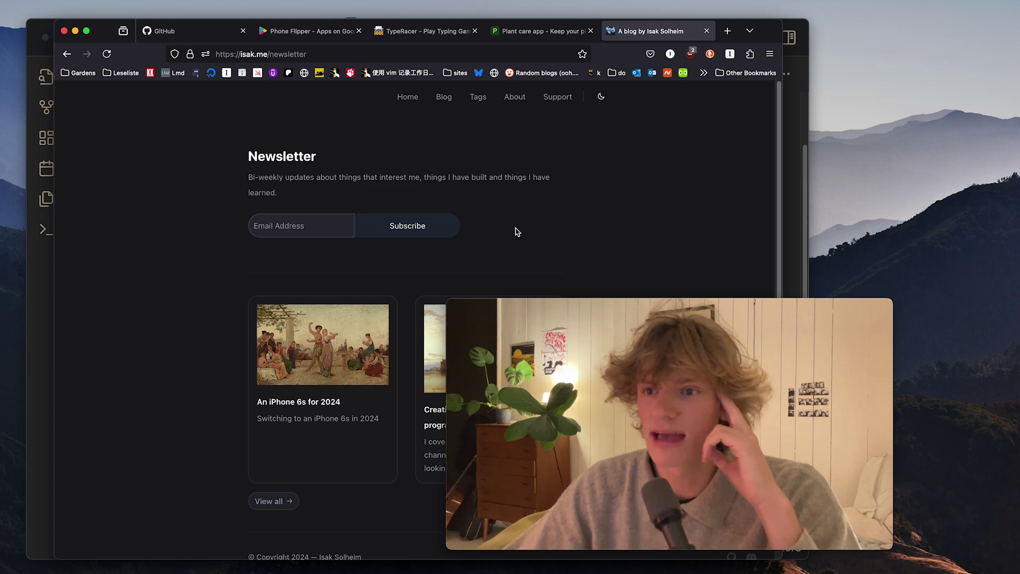
- Select and deselect the Newsletter heading and its description paragraph
click(391, 185)
triple_click(391, 186)
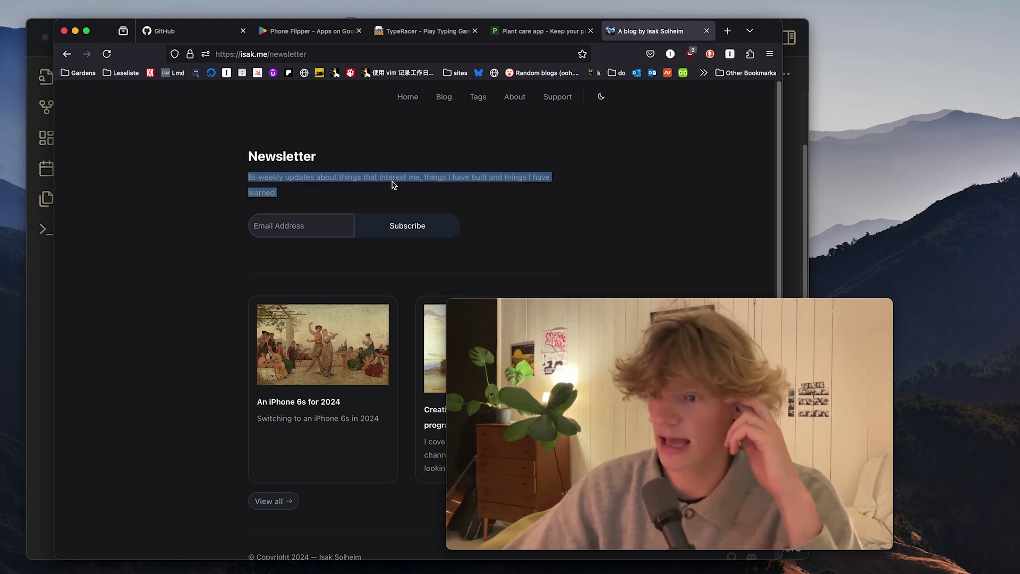
double_click(392, 185)
click(391, 185)
triple_click(392, 185)
click(392, 185)
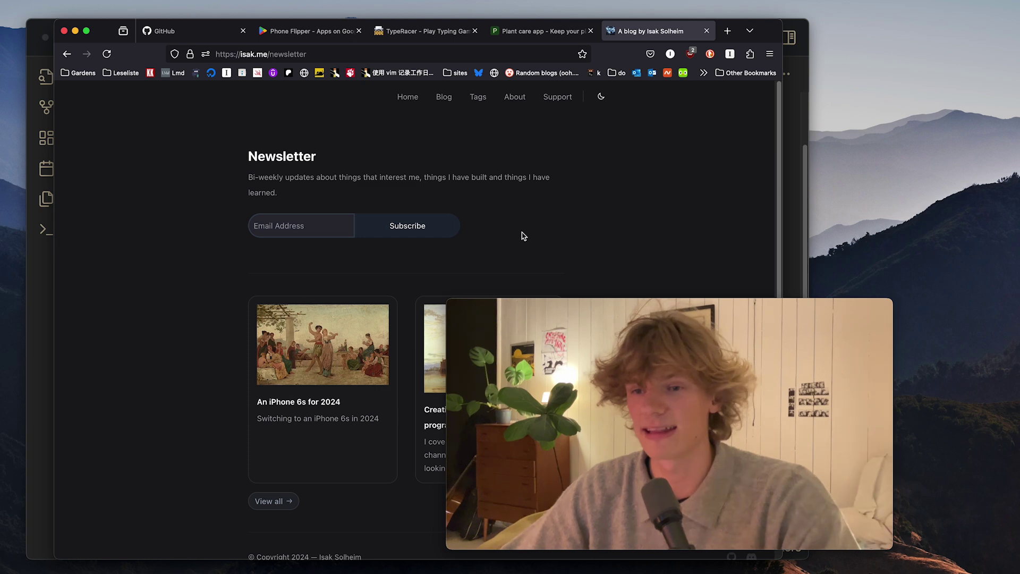
drag(256, 139, 592, 250)
click(511, 183)
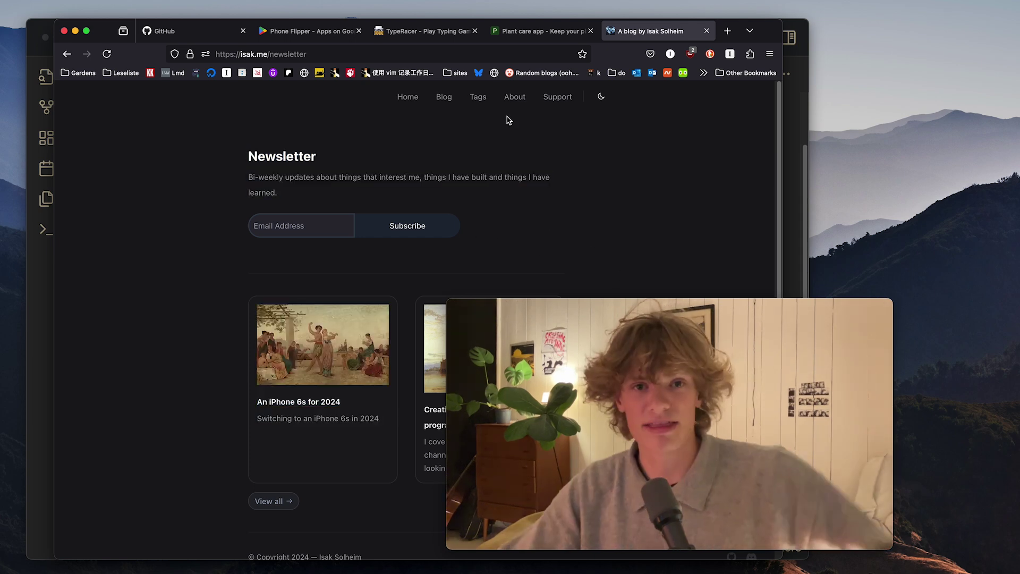